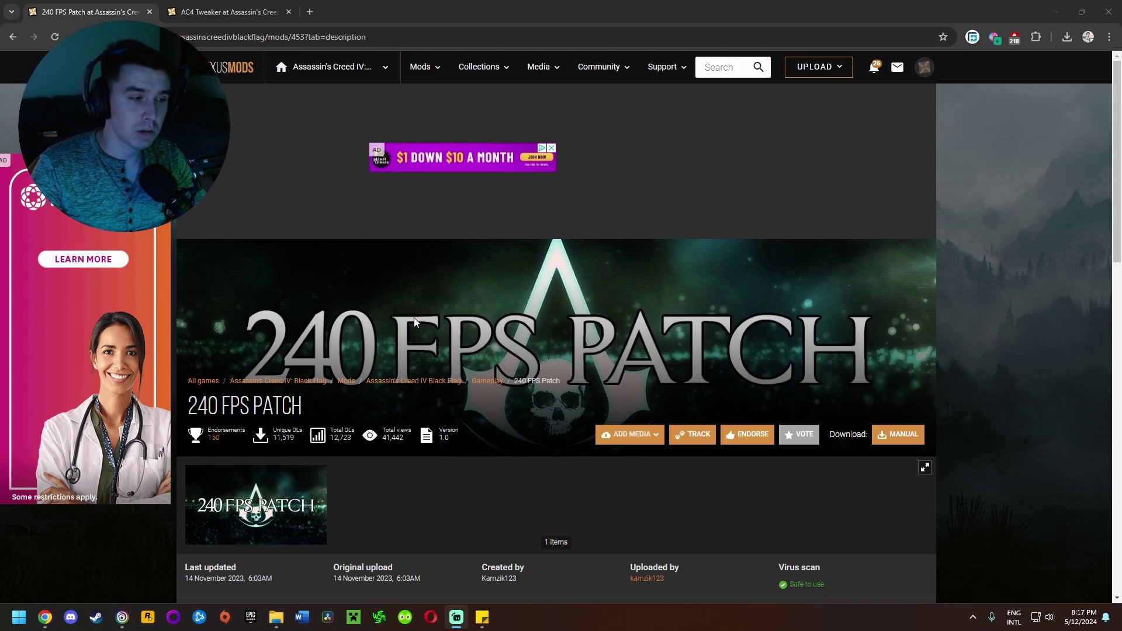
- Examine the 240 FPS Patch and AC4 Tweaker mod pages, including the tweaker's installation requirements and its graphics, fog and loading range options
left_click(239, 14)
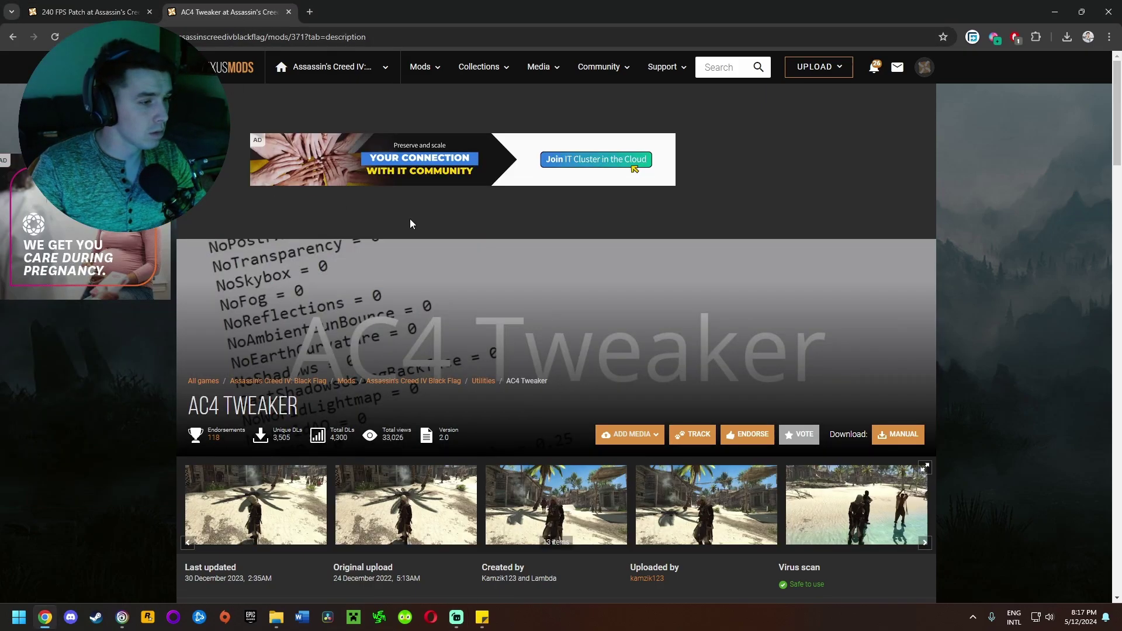
scroll(415, 224, "down", 2)
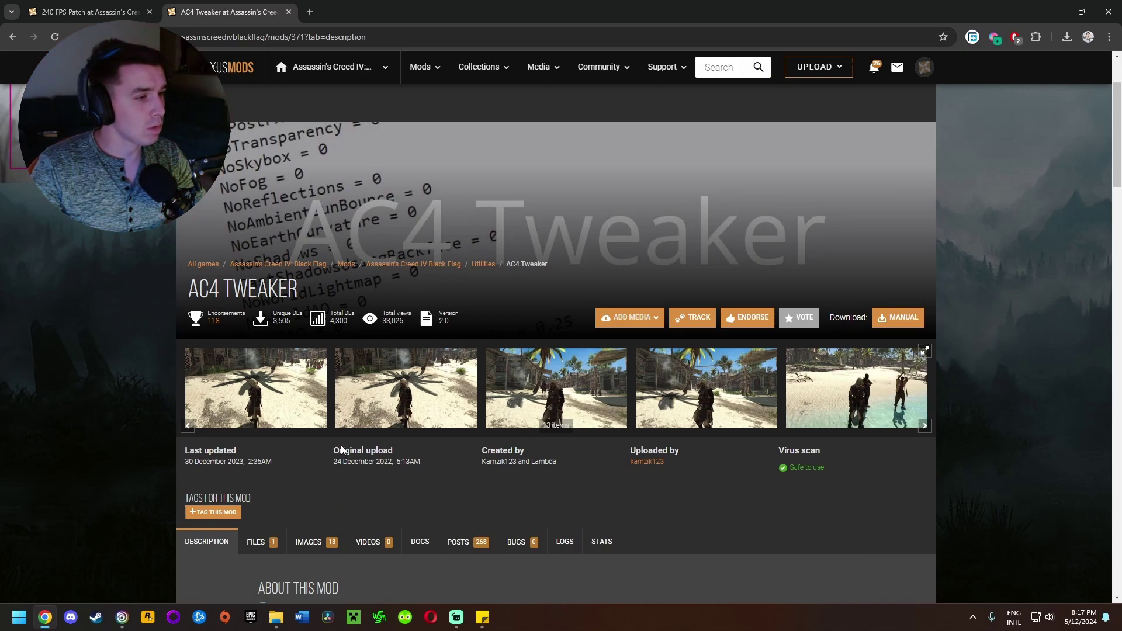
key("ctrl+shift+Tab")
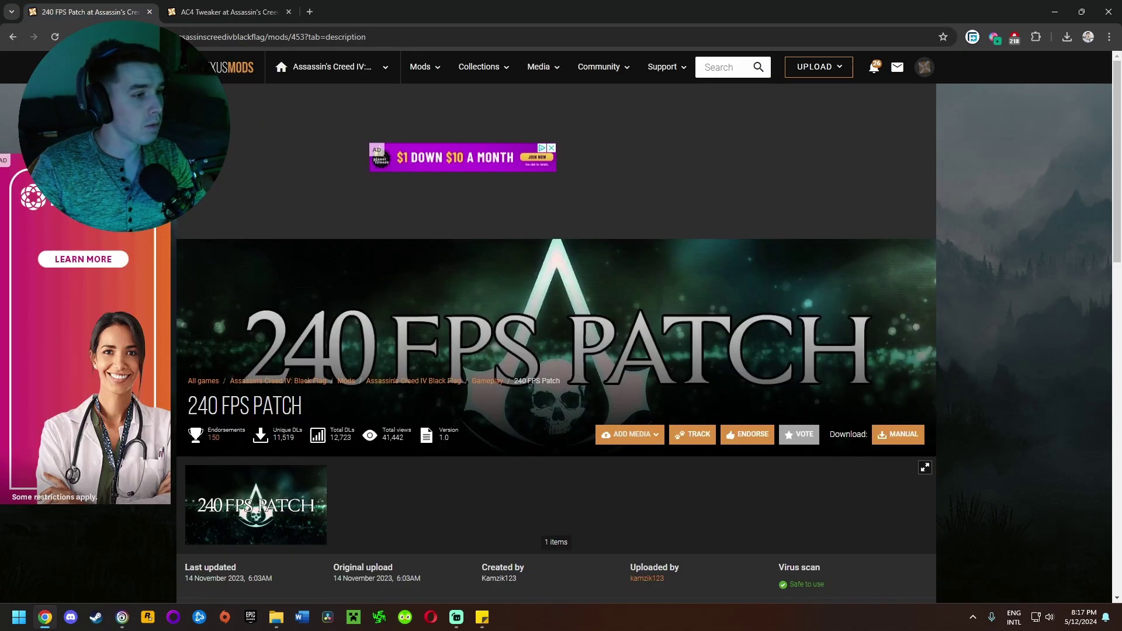
scroll(309, 255, "down", 2)
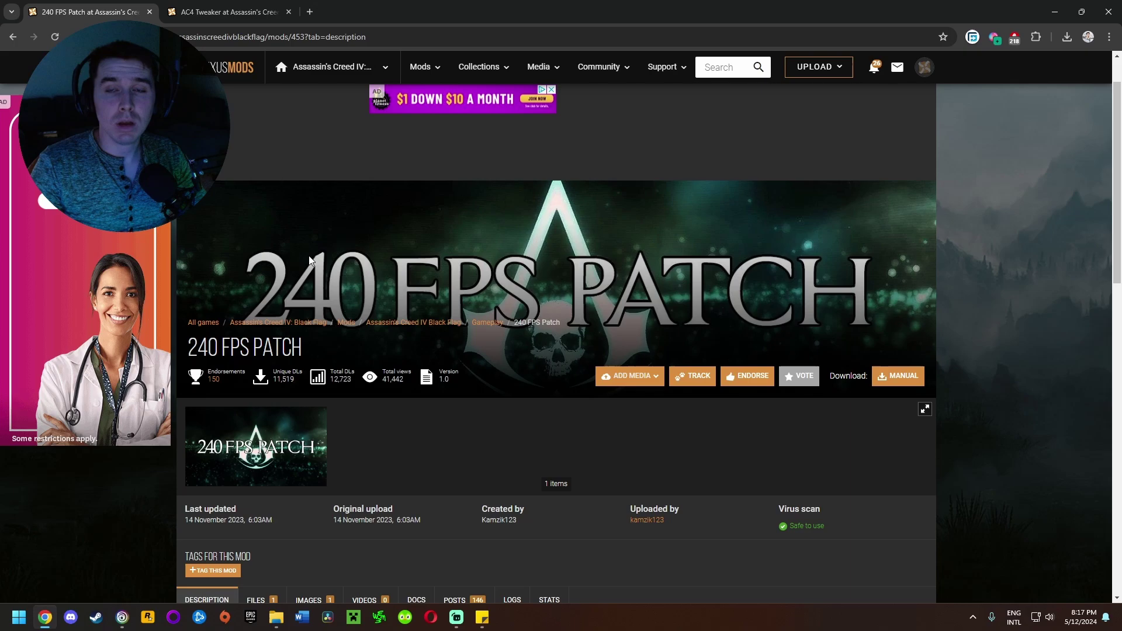
scroll(288, 178, "up", 1)
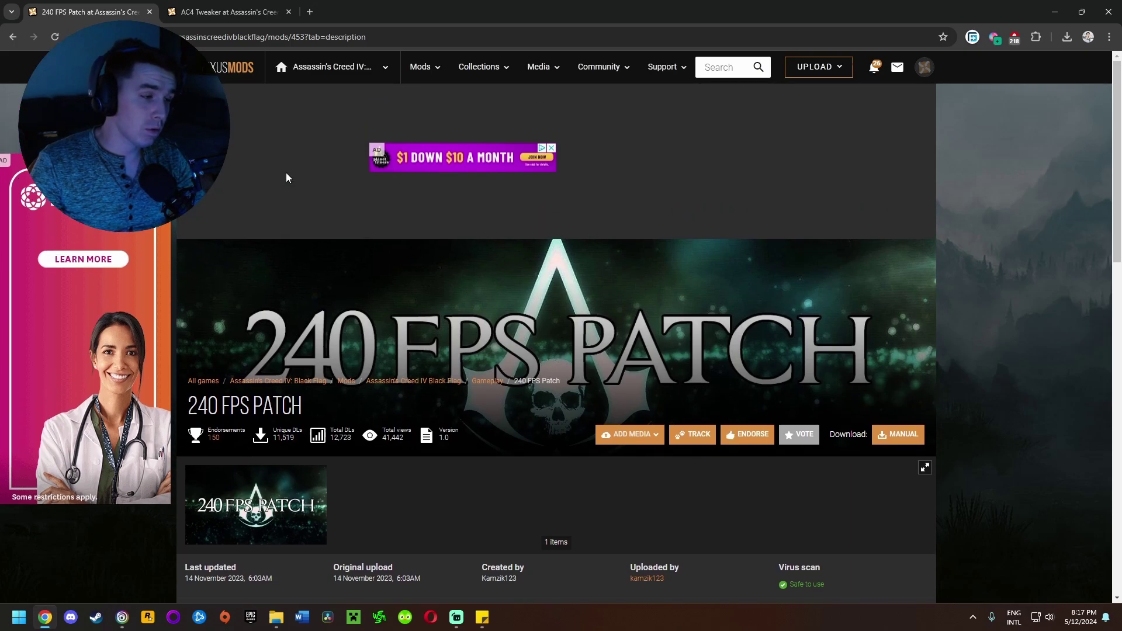
left_click(217, 21)
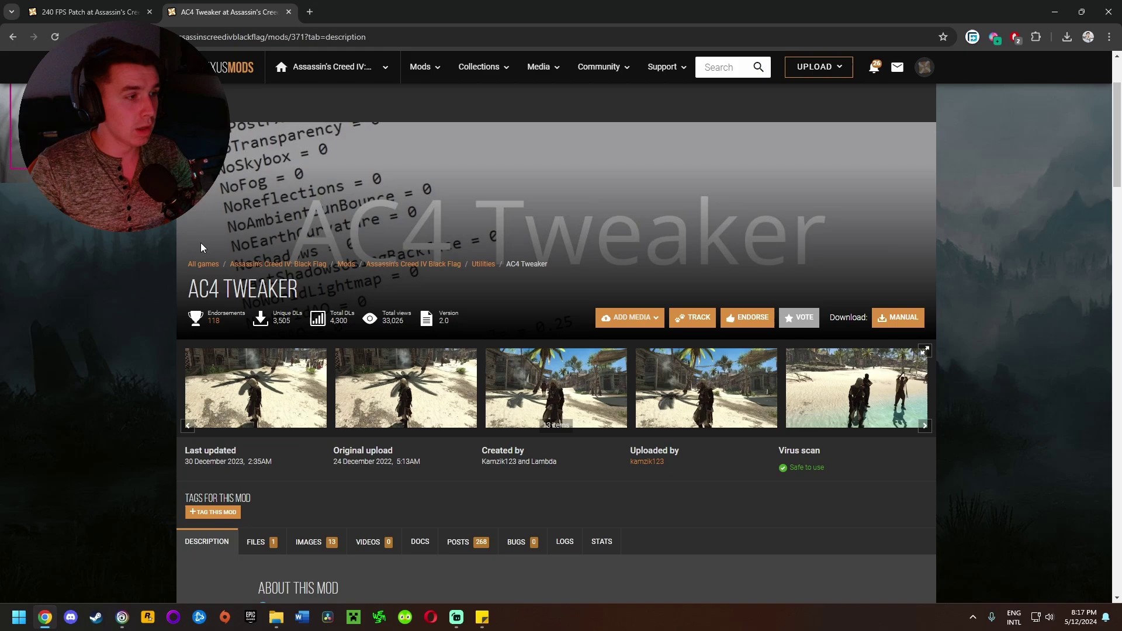
scroll(373, 255, "down", 13)
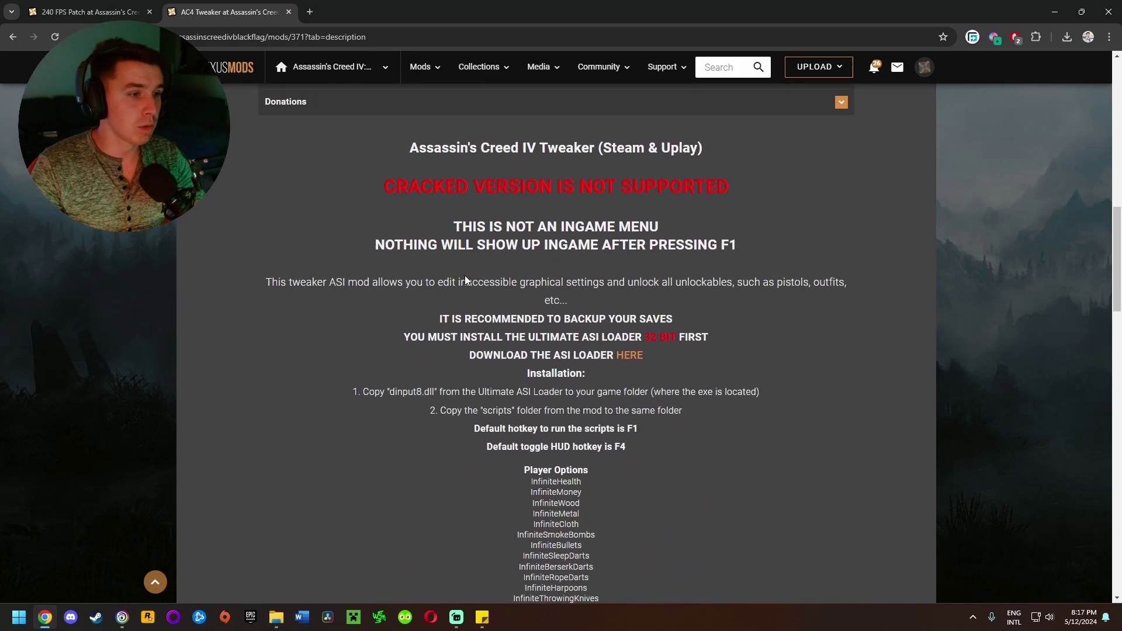
scroll(556, 382, "down", 7)
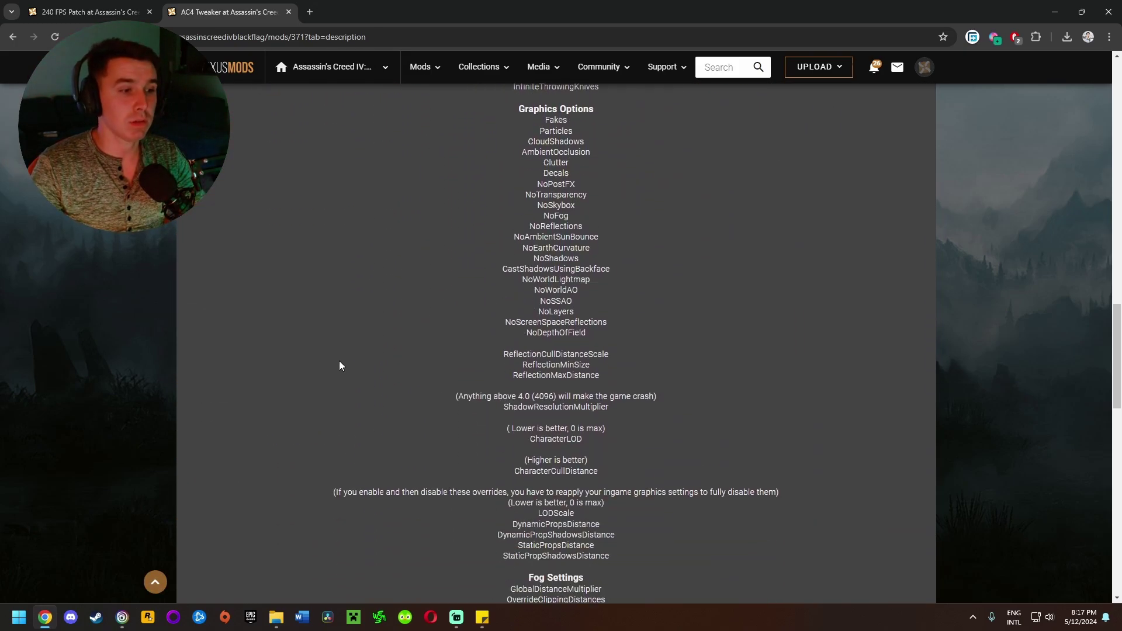
scroll(594, 354, "down", 4)
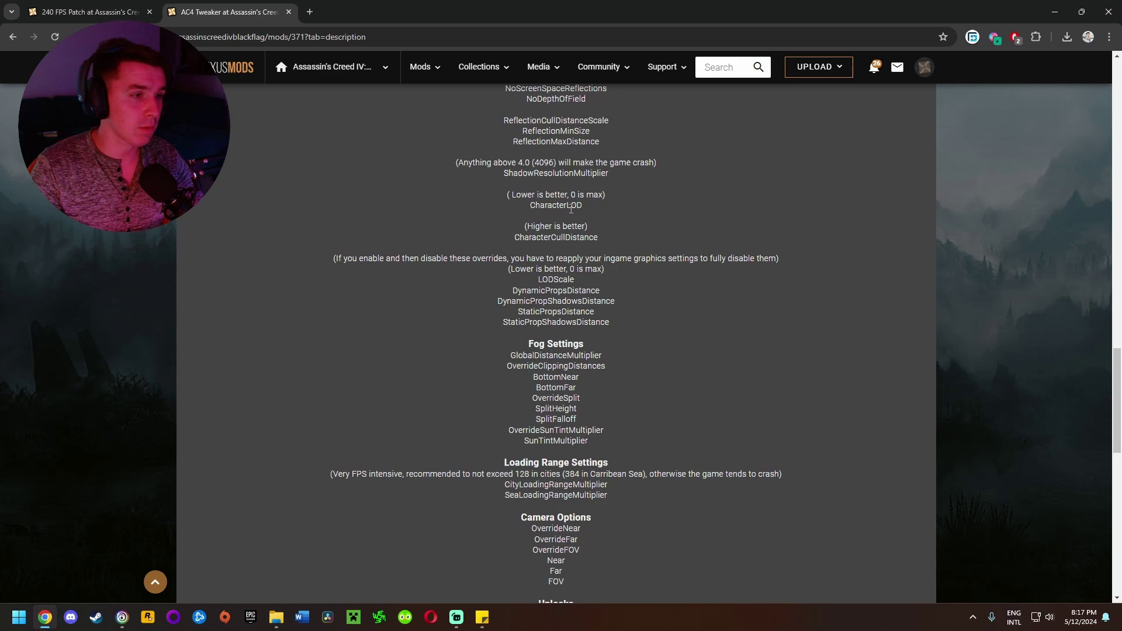
scroll(327, 222, "up", 6)
scroll(313, 226, "up", 8)
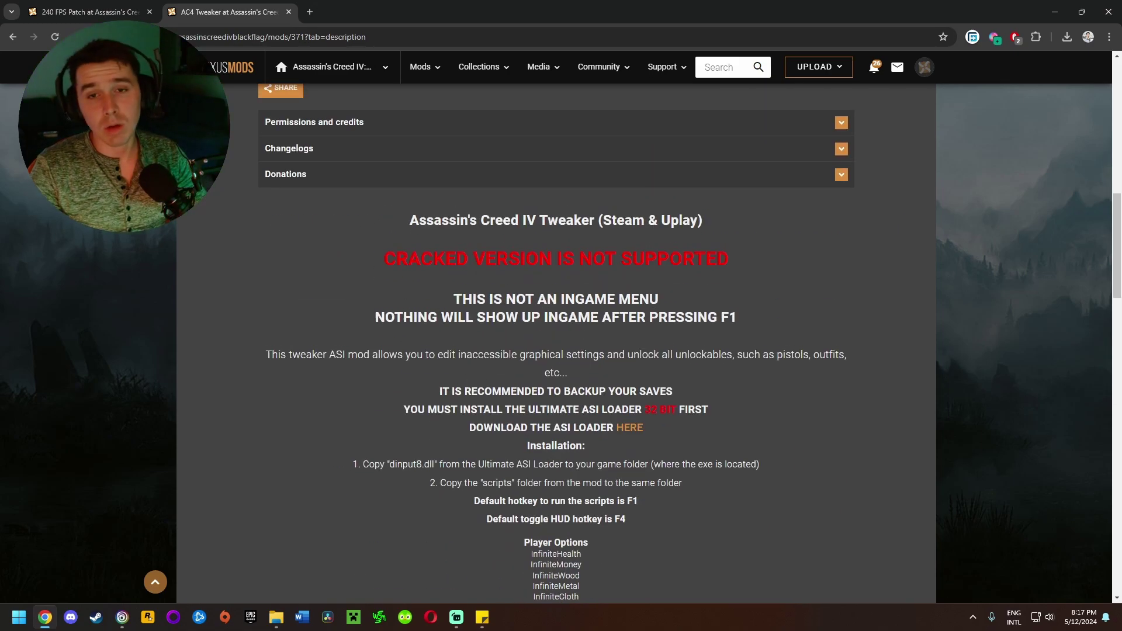
- Download the 240FPS_Patch_1.0 main file manually from the 240 FPS Patch mod page
left_click(91, 13)
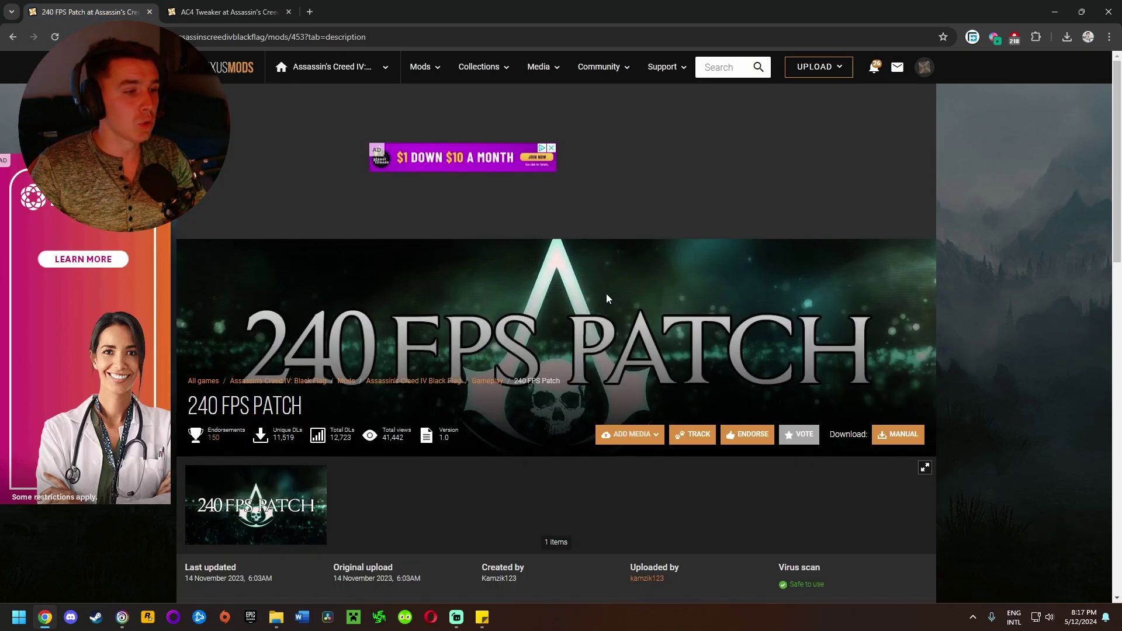
scroll(606, 298, "down", 5)
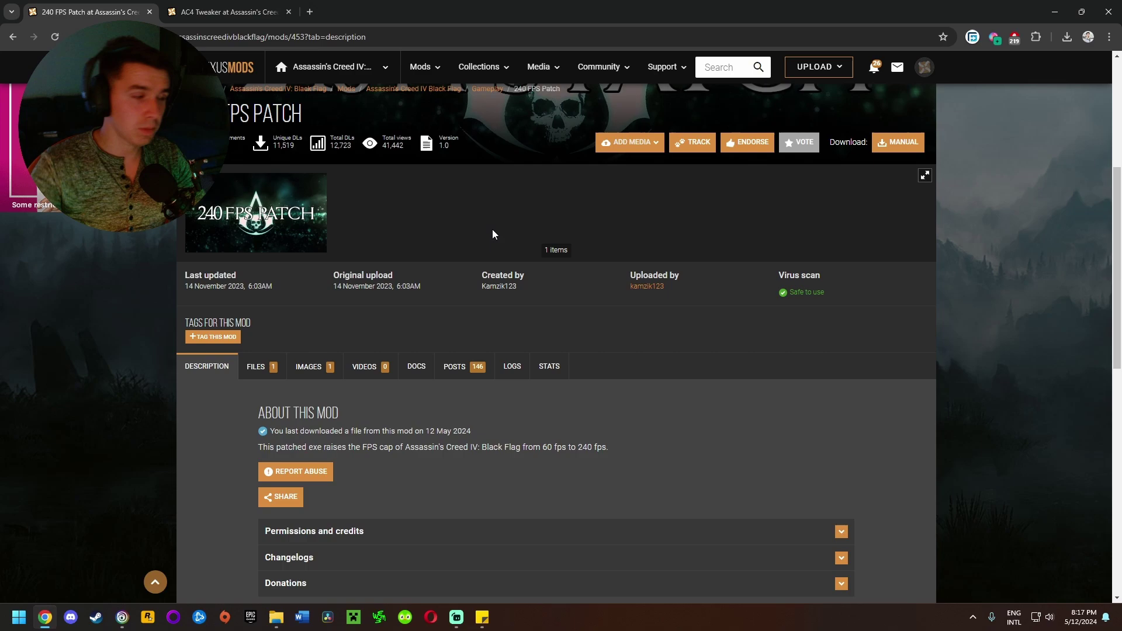
left_click(257, 366)
scroll(298, 409, "down", 2)
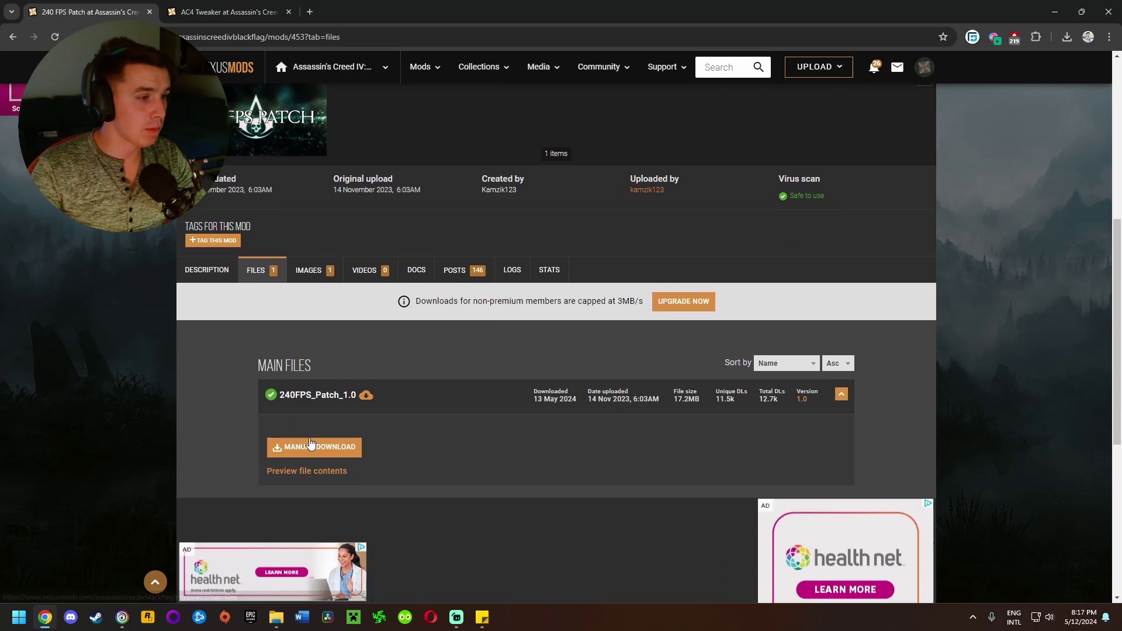
left_click(313, 431)
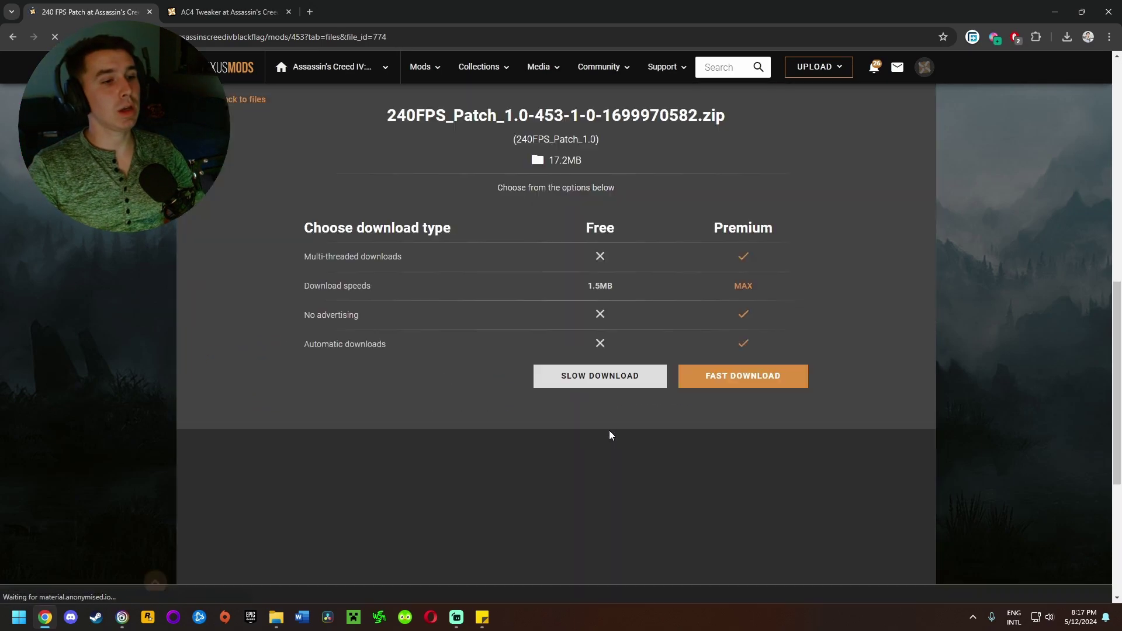
left_click(600, 381)
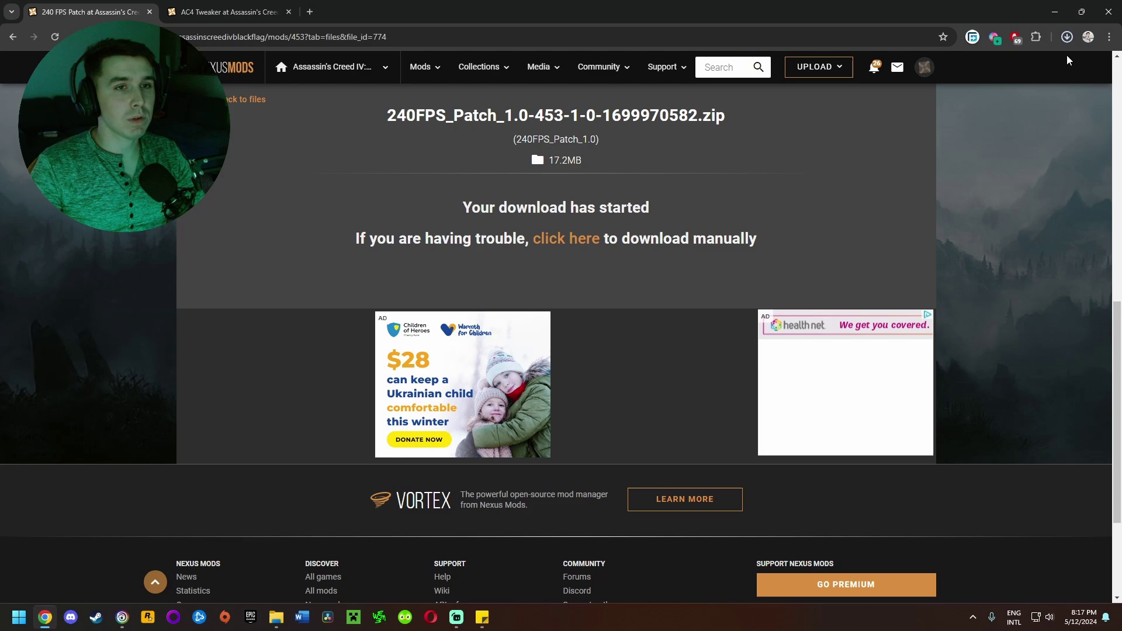
- Show the downloaded 240FPS_Patch_1.0 archive in the Downloads folder and extract it to the default destination without showing the extracted files
left_click(1067, 38)
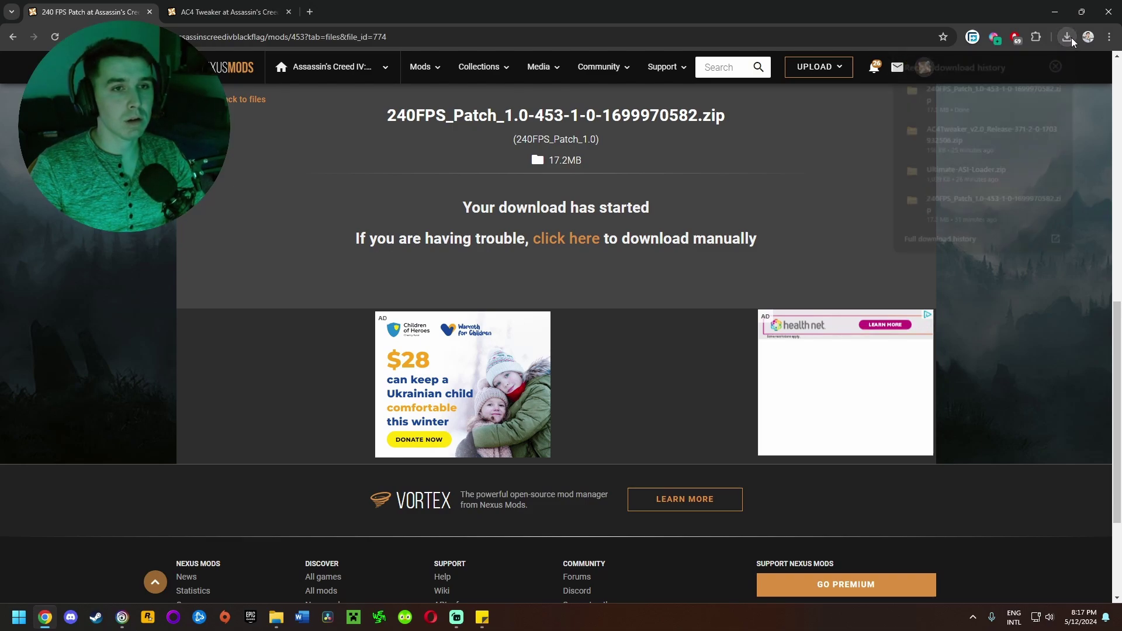
left_click(1036, 89)
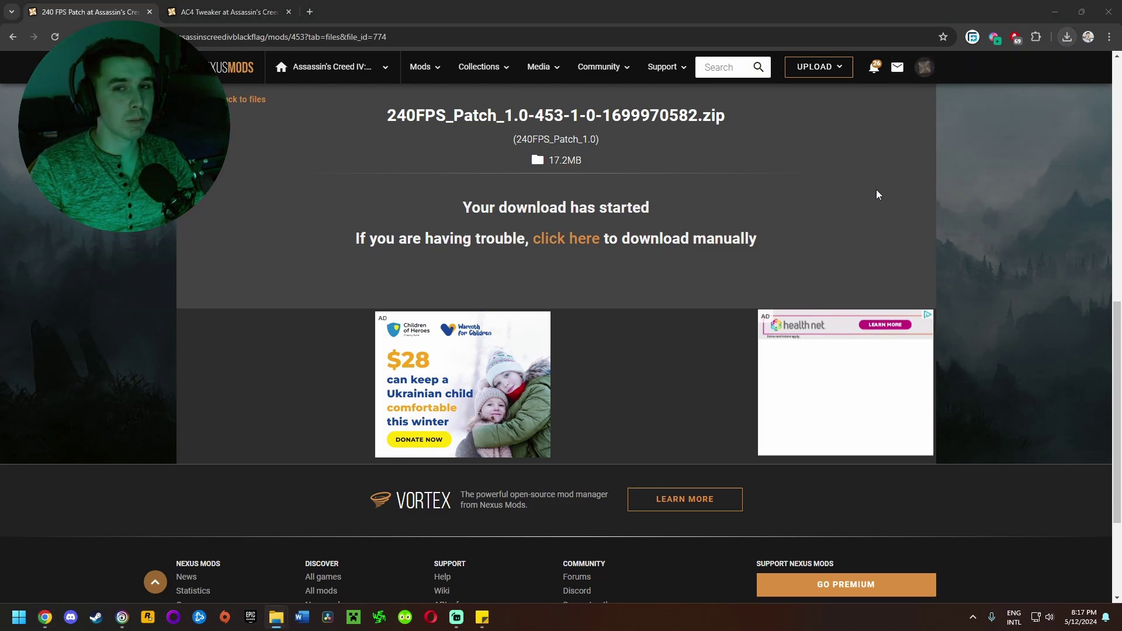
left_click_drag(154, 137, 783, 120)
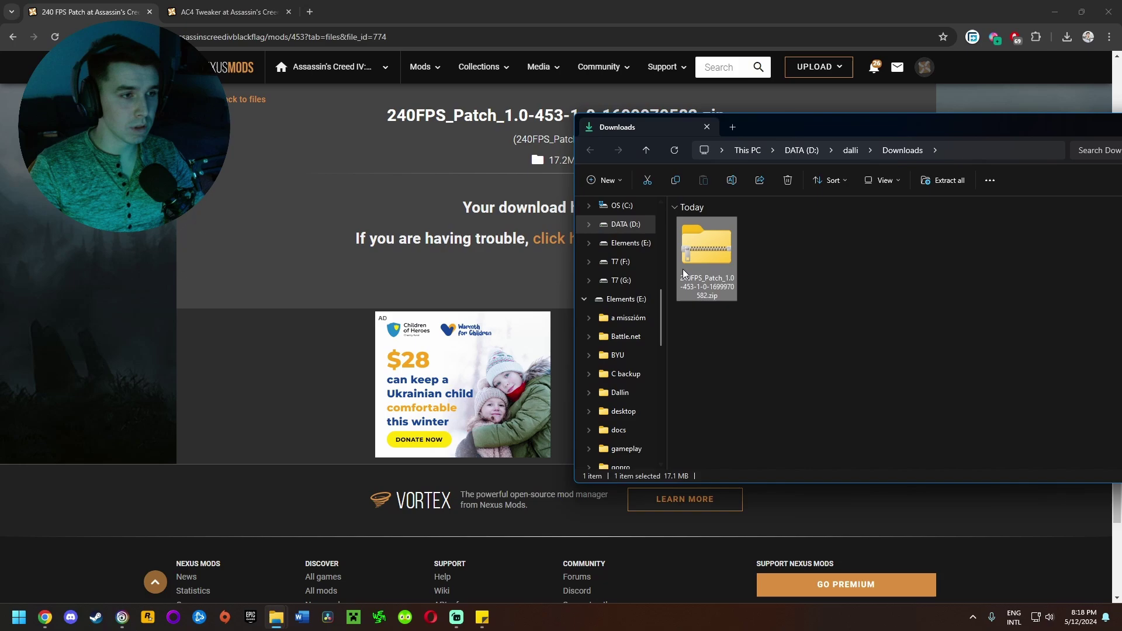
left_click_drag(870, 132, 647, 119)
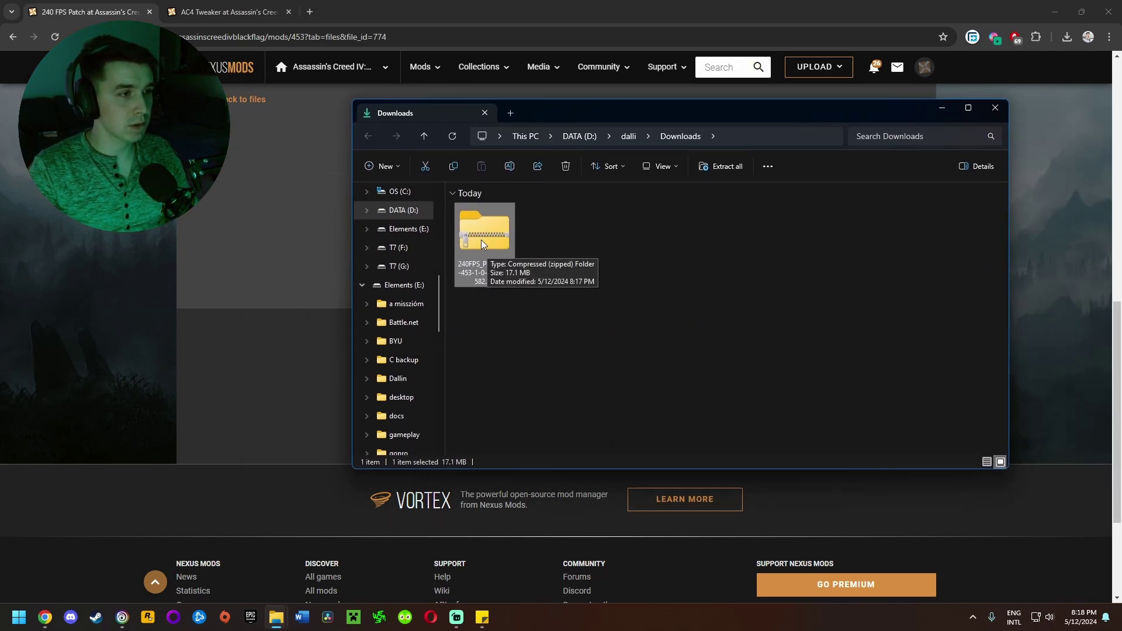
right_click(483, 236)
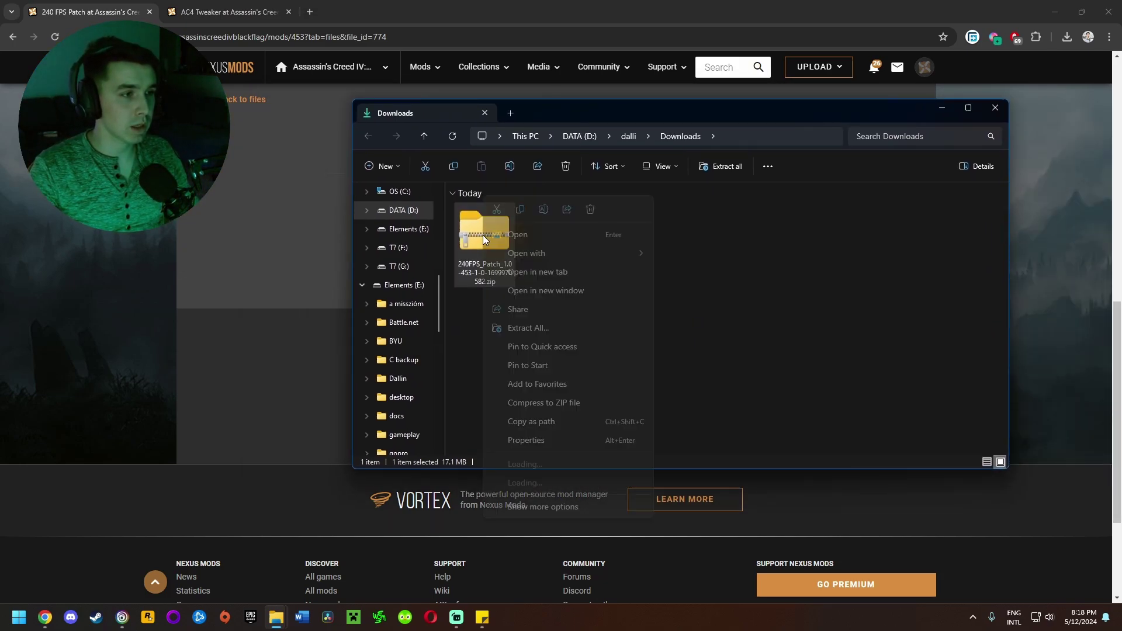
left_click(542, 328)
left_click(666, 420)
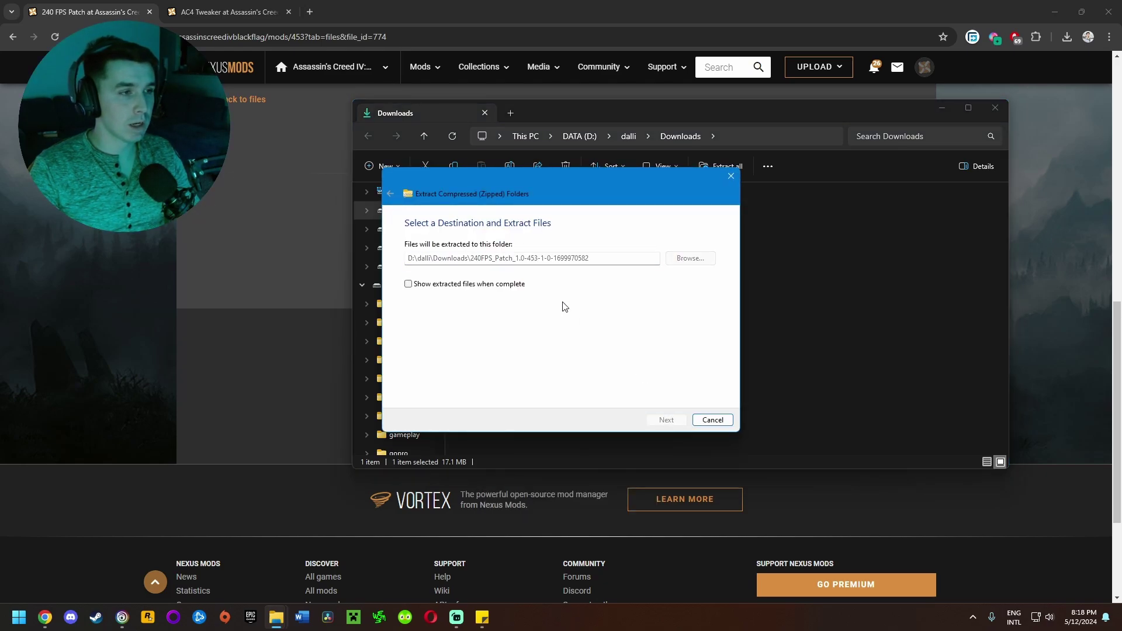
- Open the extracted patch folder, read the installation instructions in README.txt and select AC4BFSP.exe
double_click(490, 257)
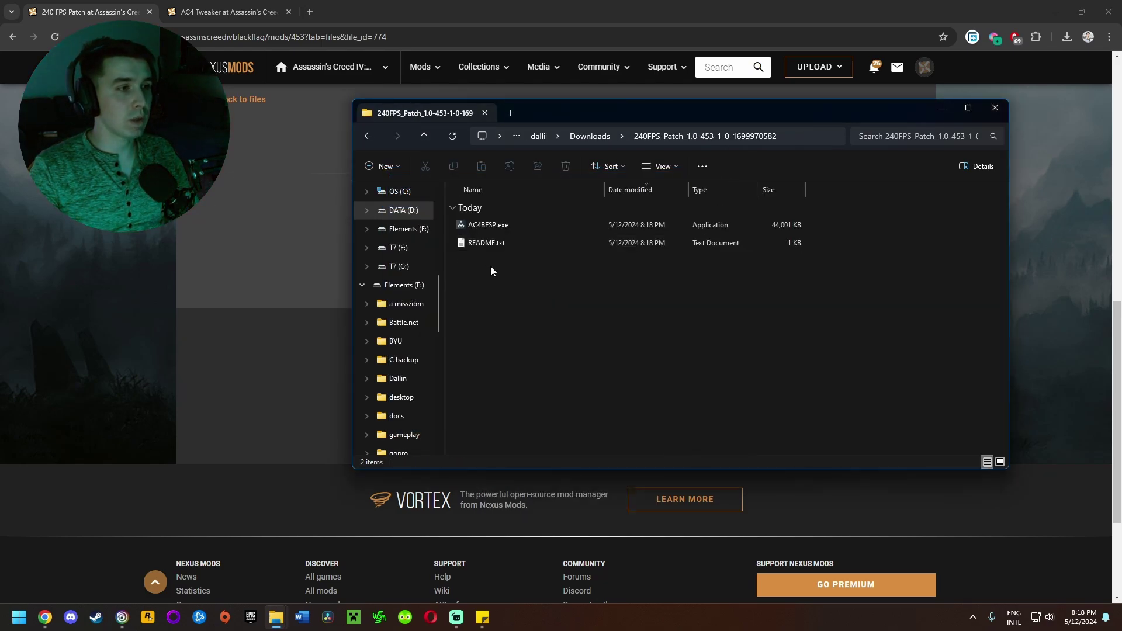
left_click(483, 243)
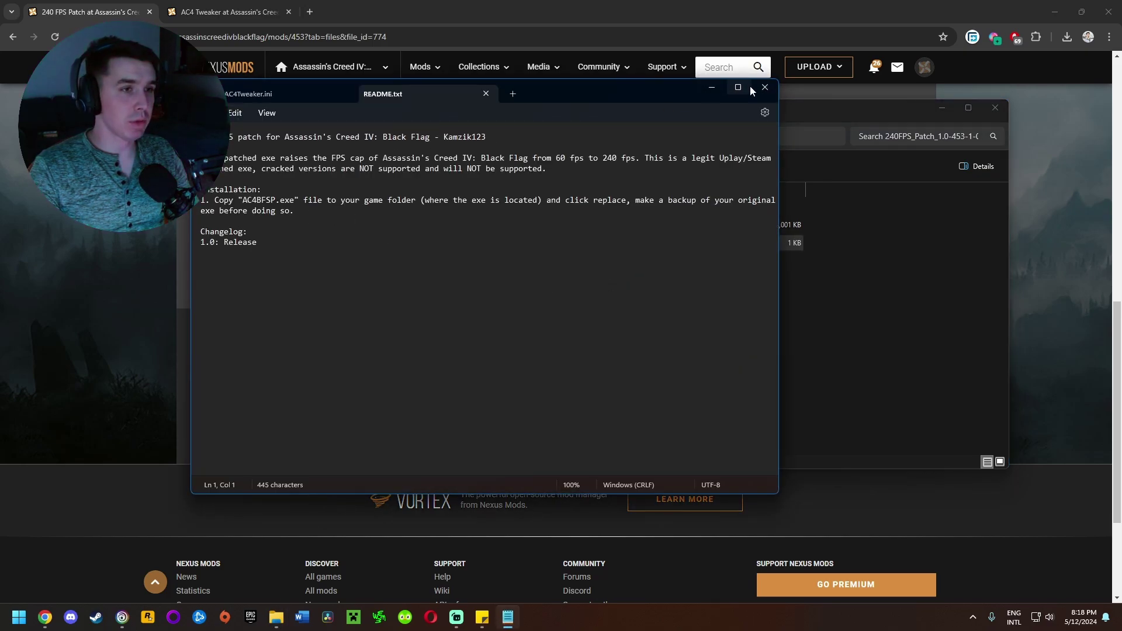
left_click(765, 87)
left_click(508, 224)
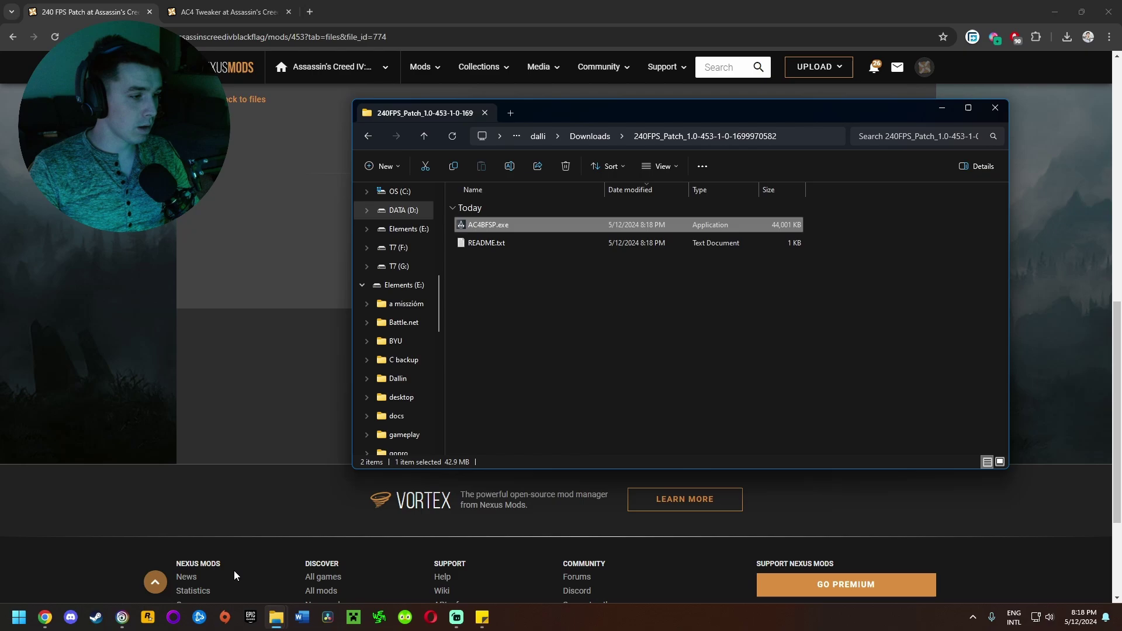
- Switch to Ubisoft Connect and open the installation folder of Assassin's Creed IV Black Flag from the game's installation properties
left_click(122, 617)
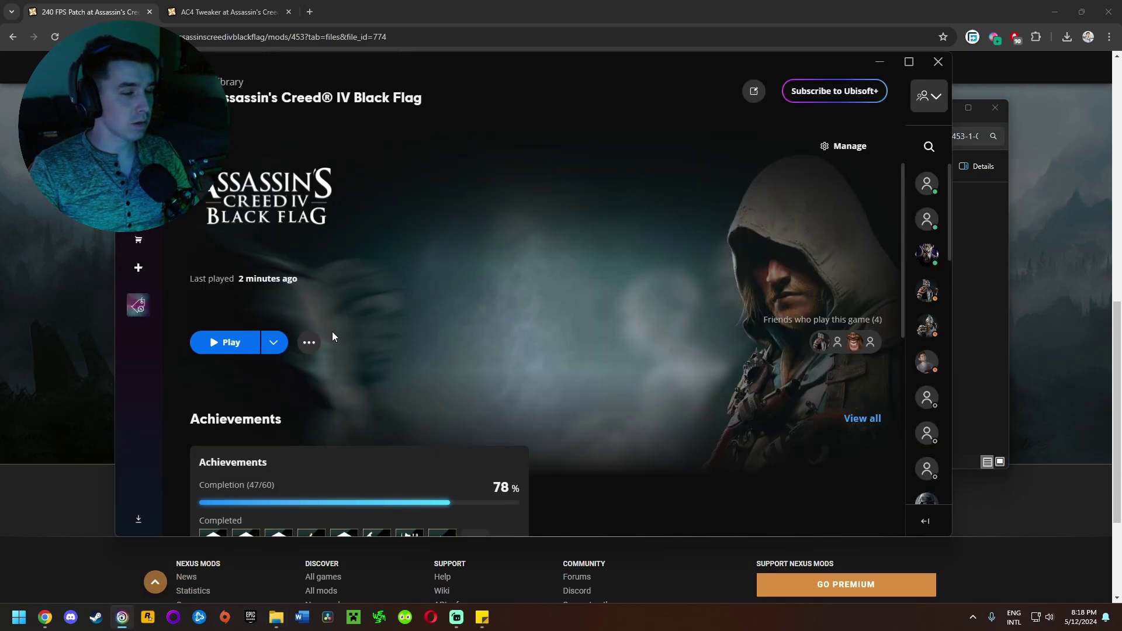
left_click(839, 147)
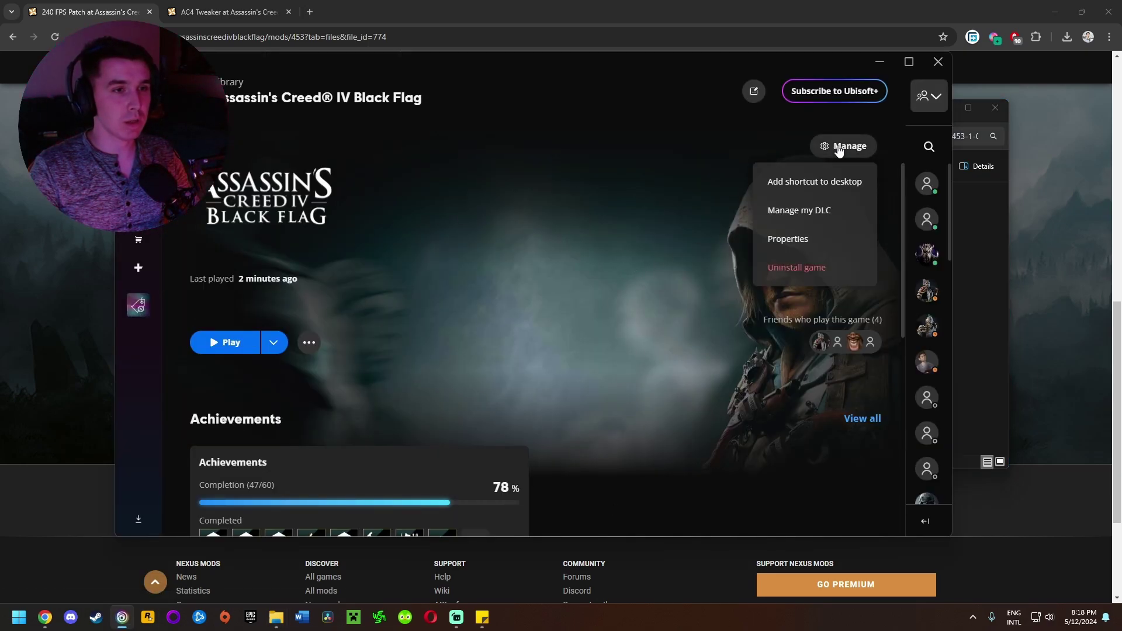
left_click(798, 239)
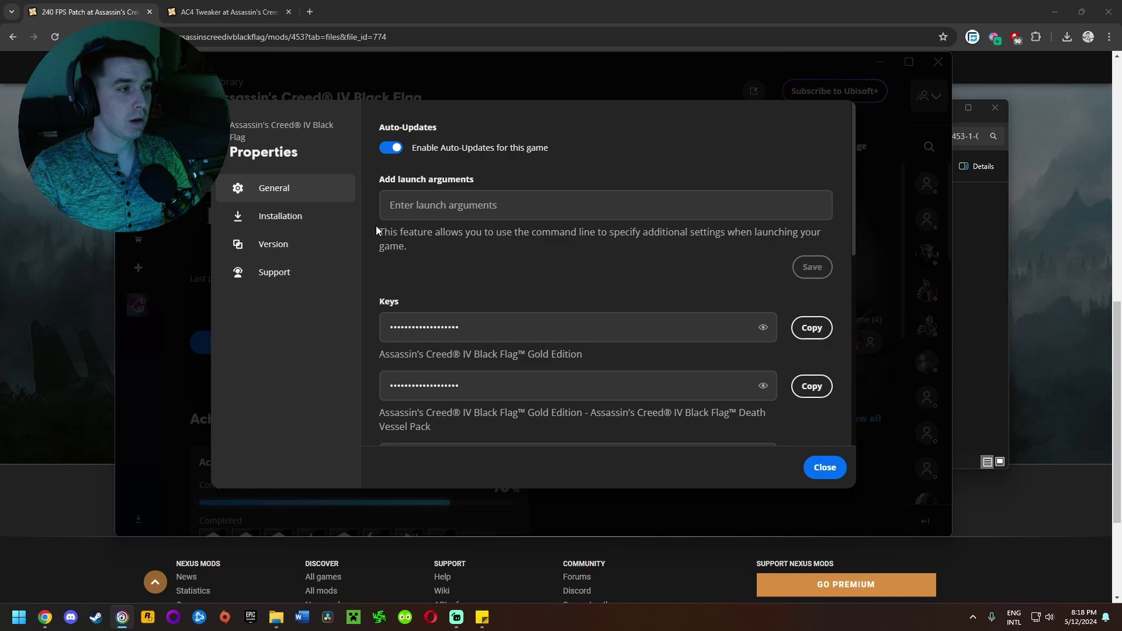
left_click(293, 226)
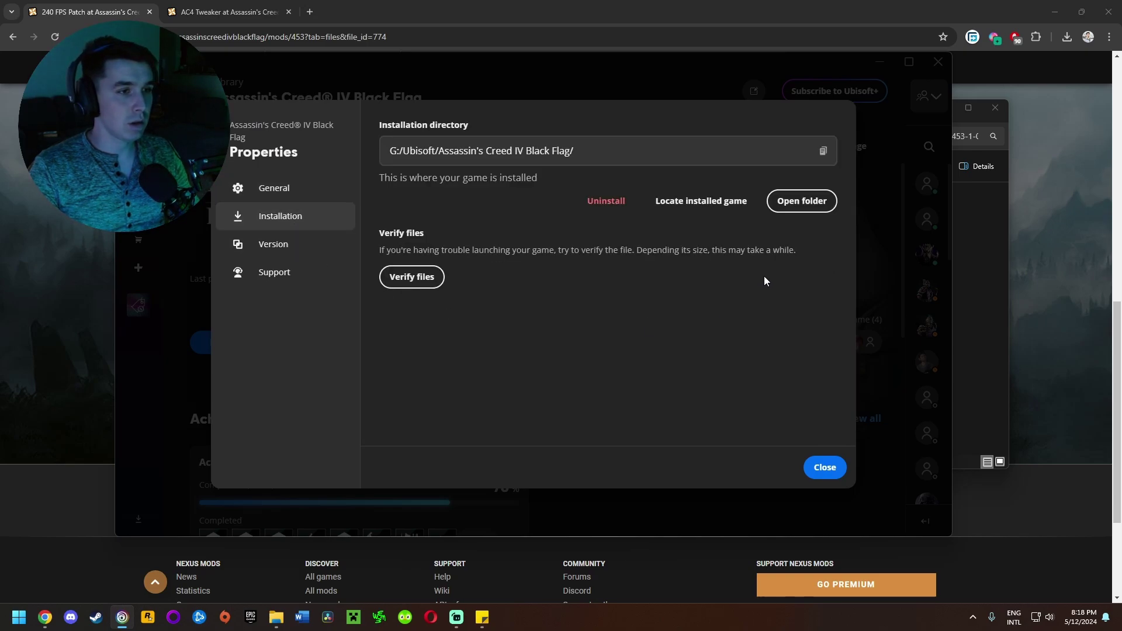
left_click(808, 202)
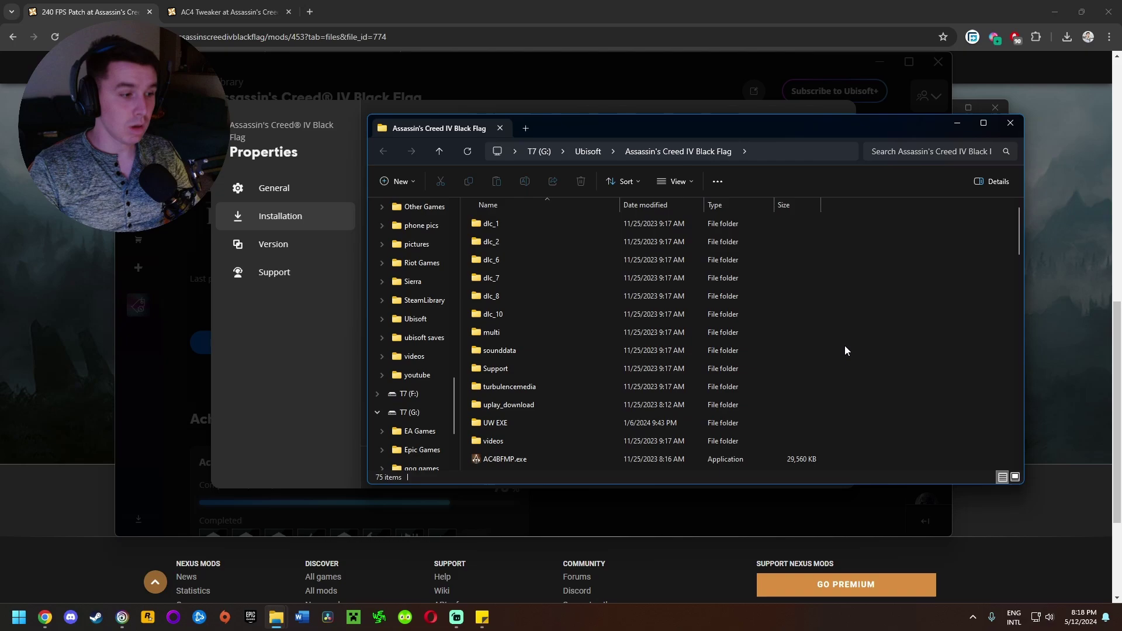
- Copy the original AC4BFSP.exe in the game's installation folder to the clipboard
scroll(871, 336, "down", 4)
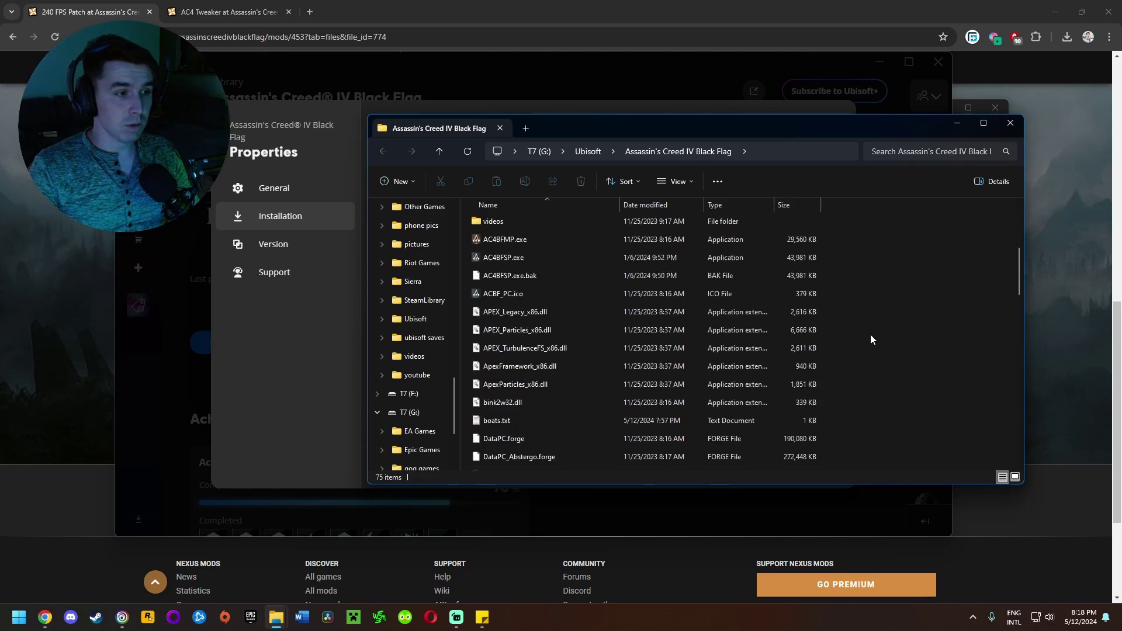
scroll(870, 334, "up", 1)
right_click(487, 312)
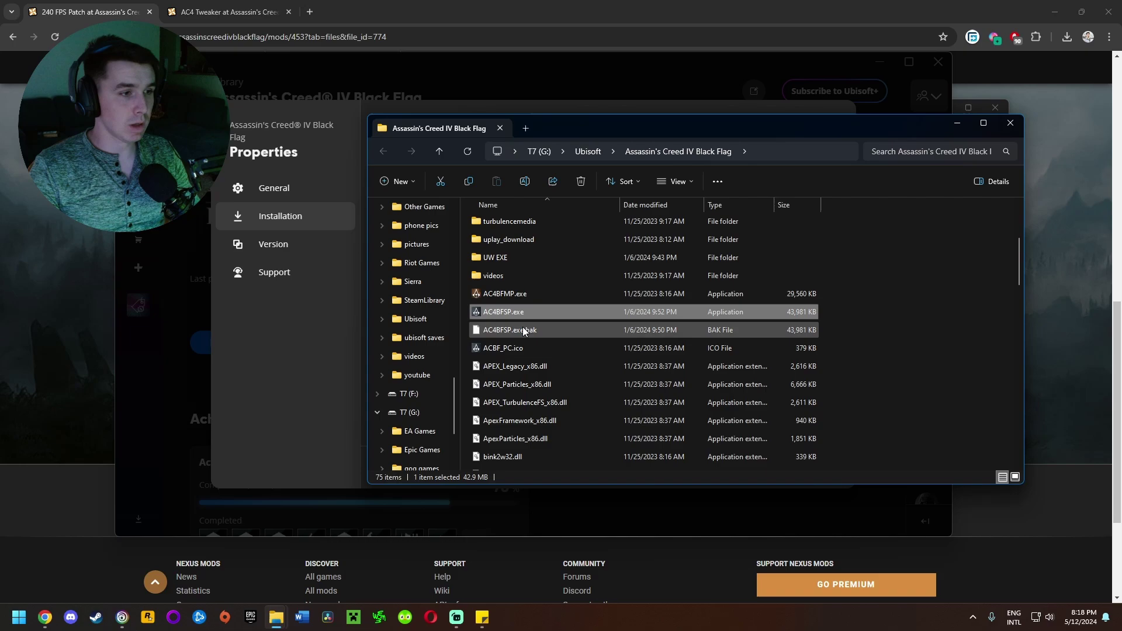
left_click(501, 325)
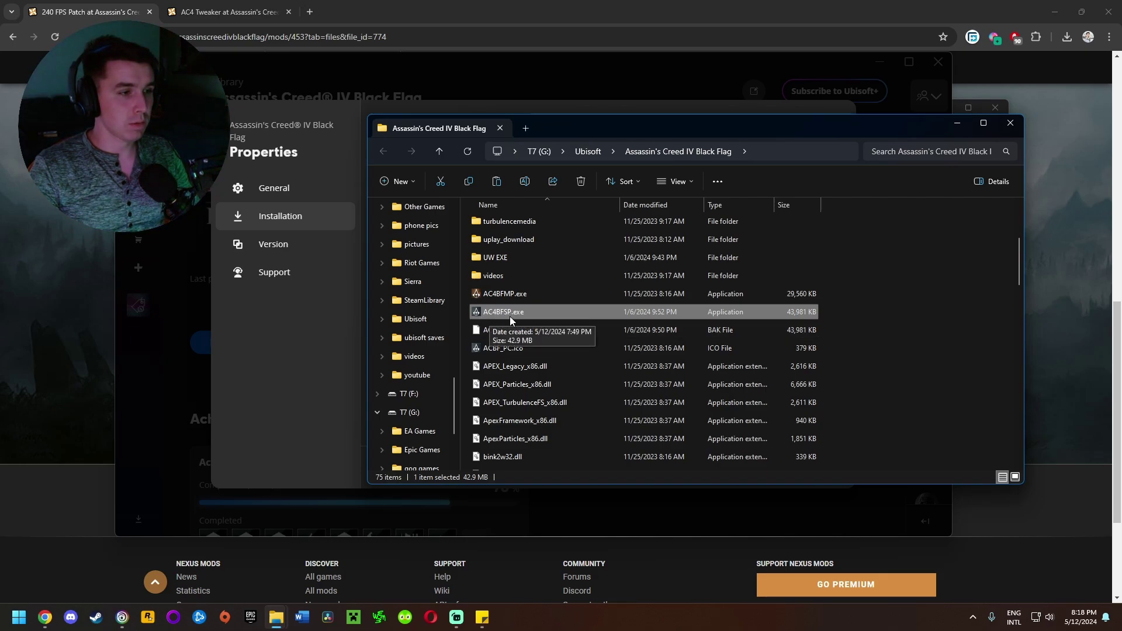
right_click(510, 317)
left_click(538, 325)
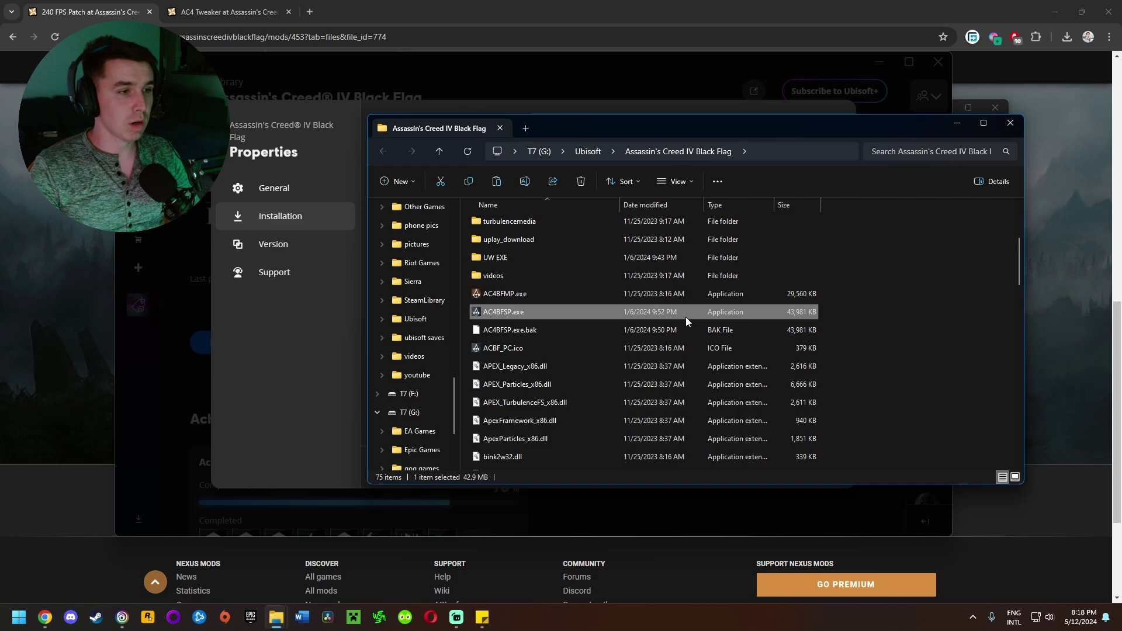
- Create a new folder named "EXE backup" in the game's installation folder
right_click(815, 322)
right_click(886, 400)
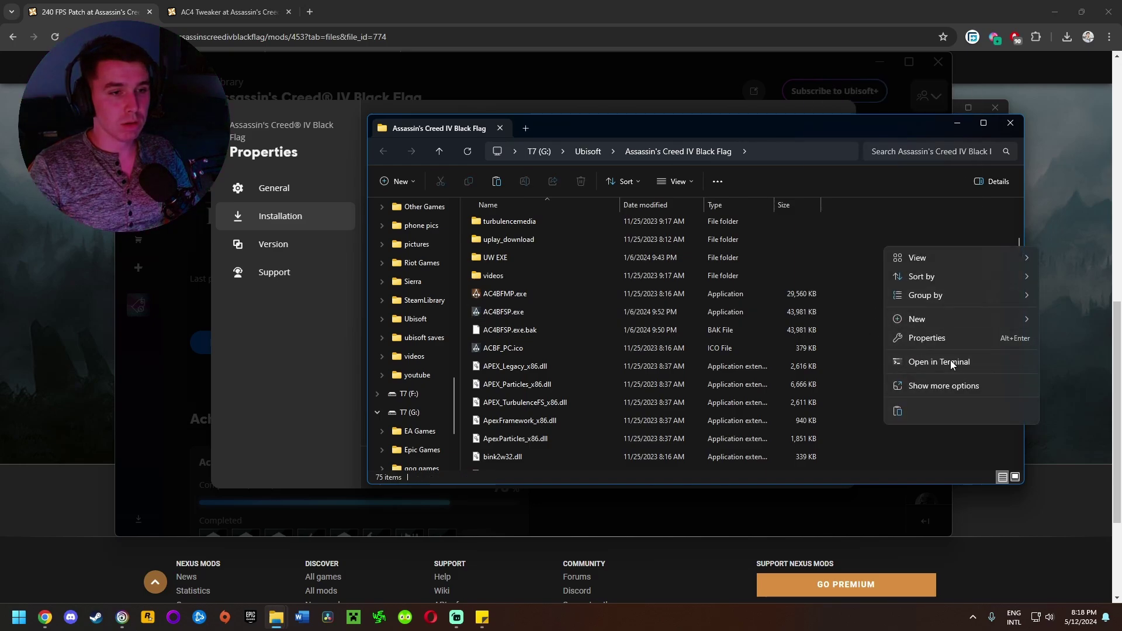
mouse_move(938, 321)
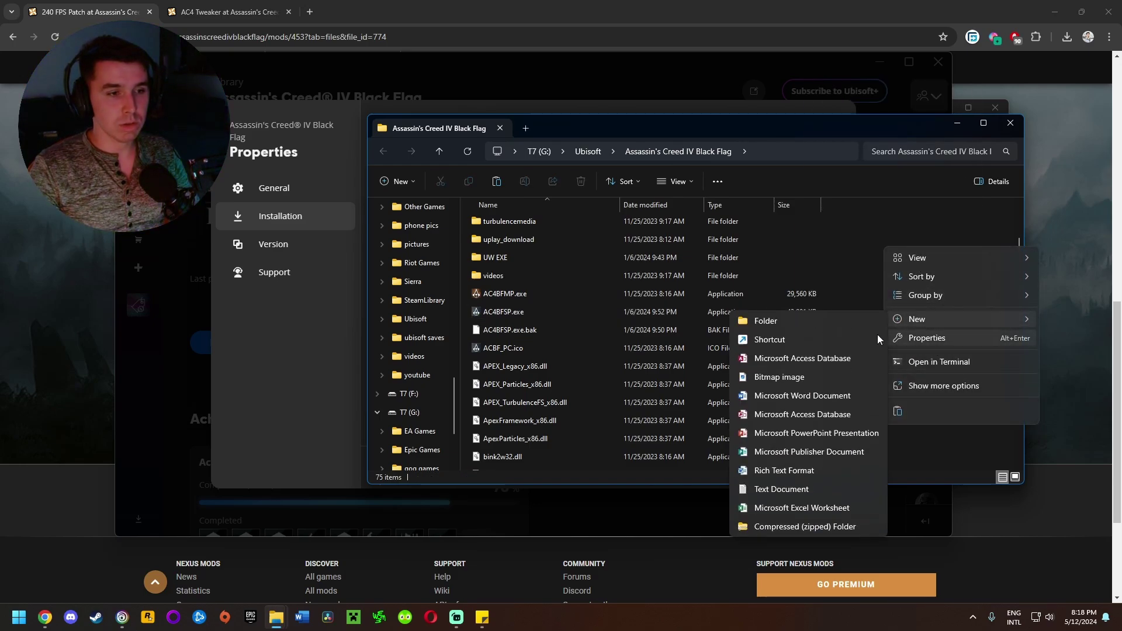
left_click(818, 322)
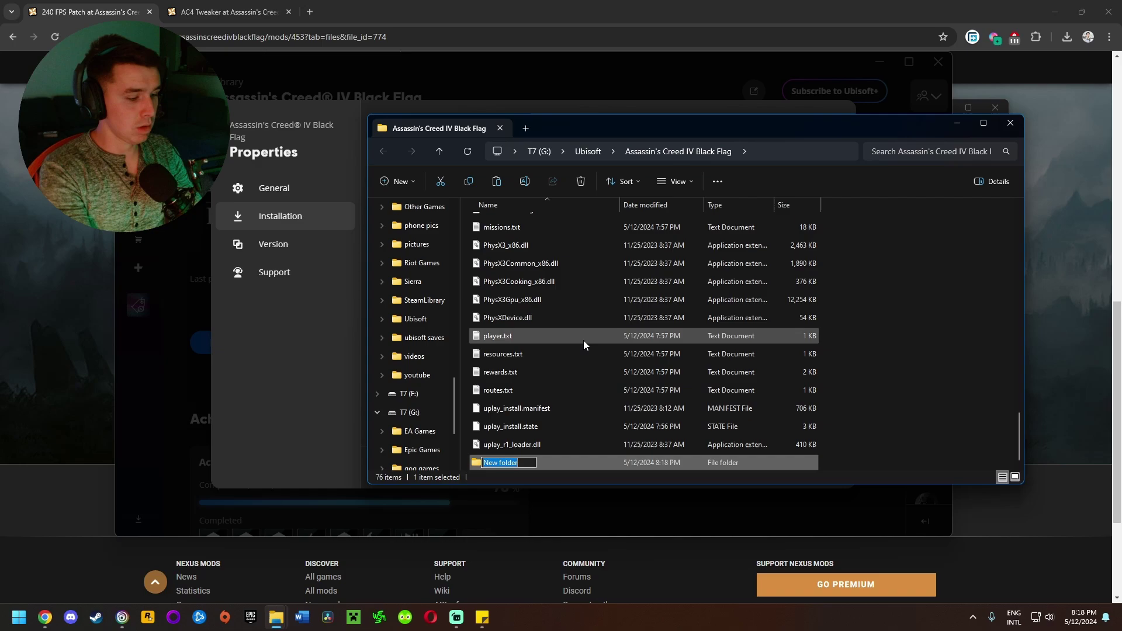
type("EXE bak")
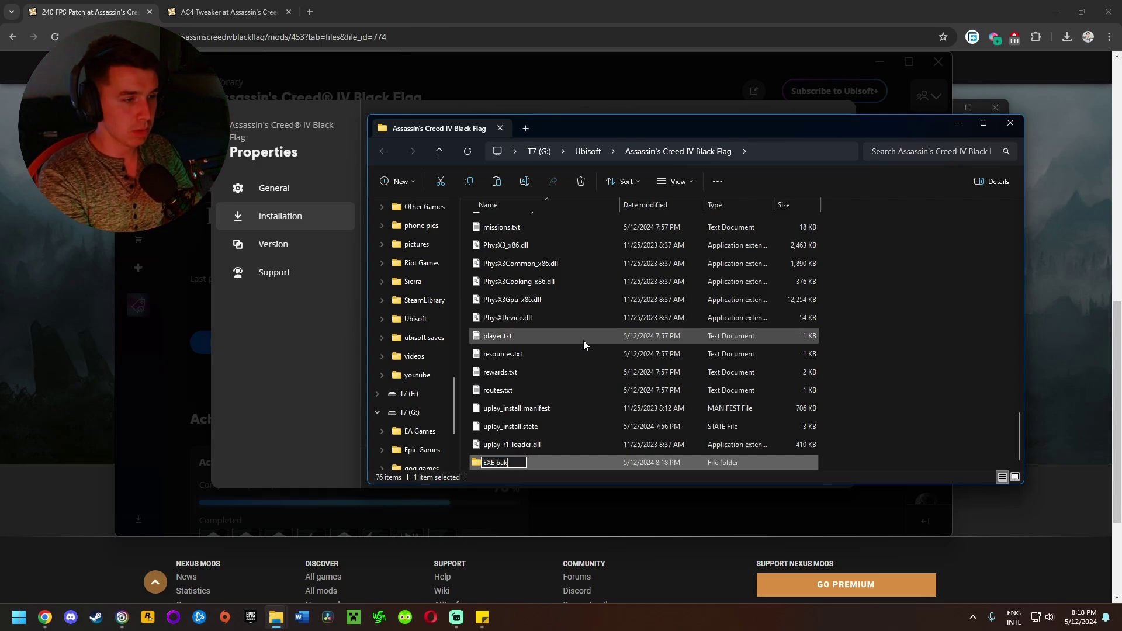
type("kup")
key("Return")
key("Return")
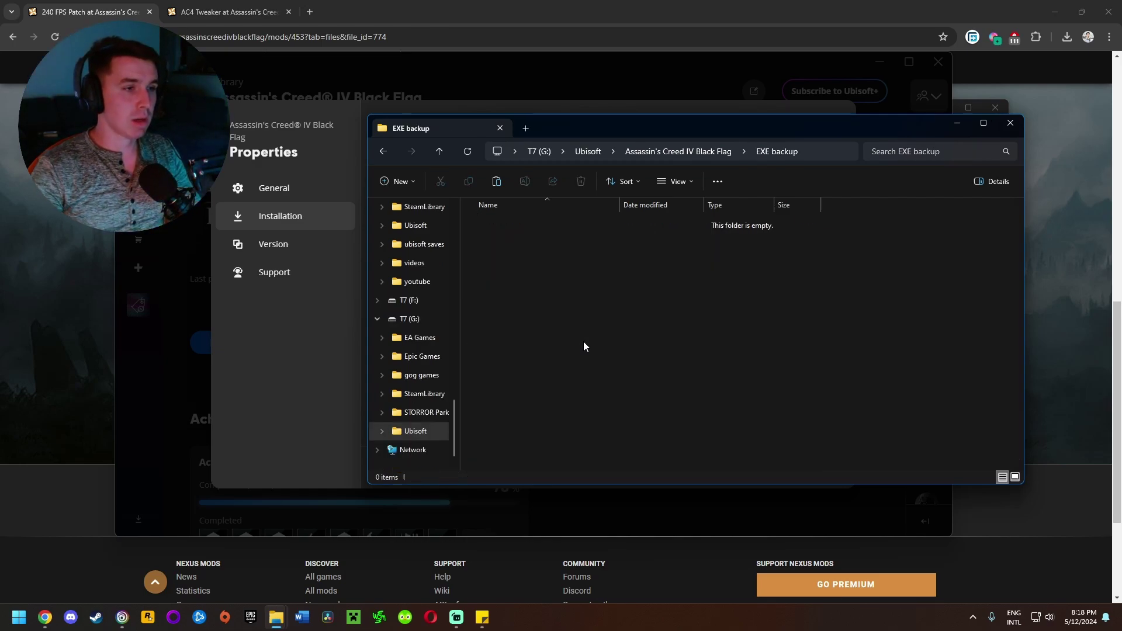
- Paste the copied original AC4BFSP.exe into the EXE backup folder and return to the game's installation folder
right_click(607, 279)
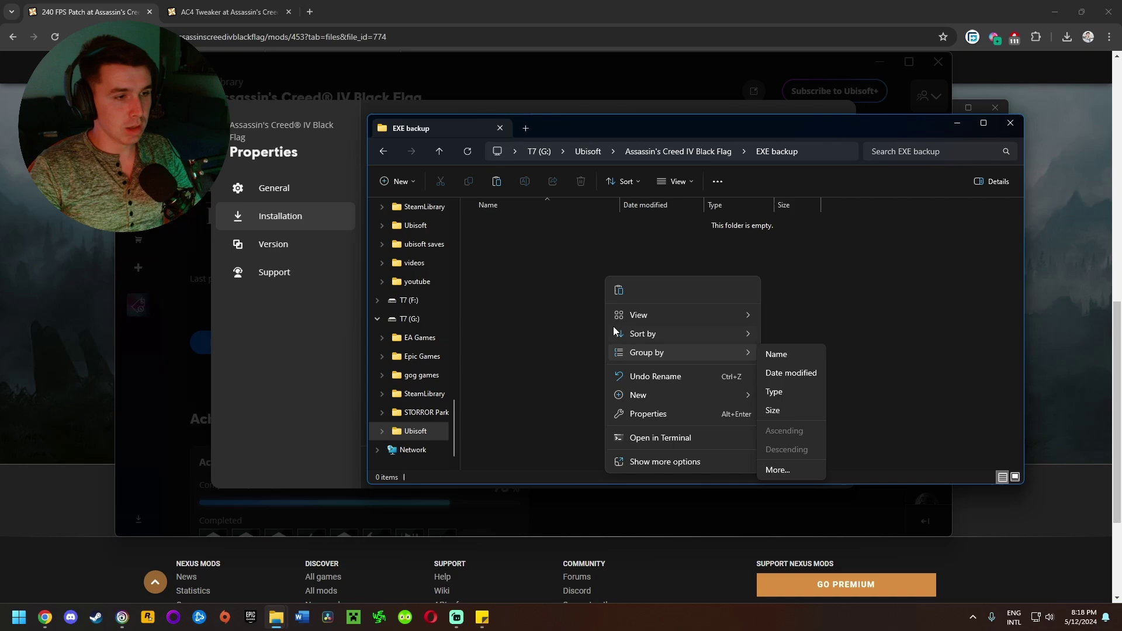
left_click(620, 291)
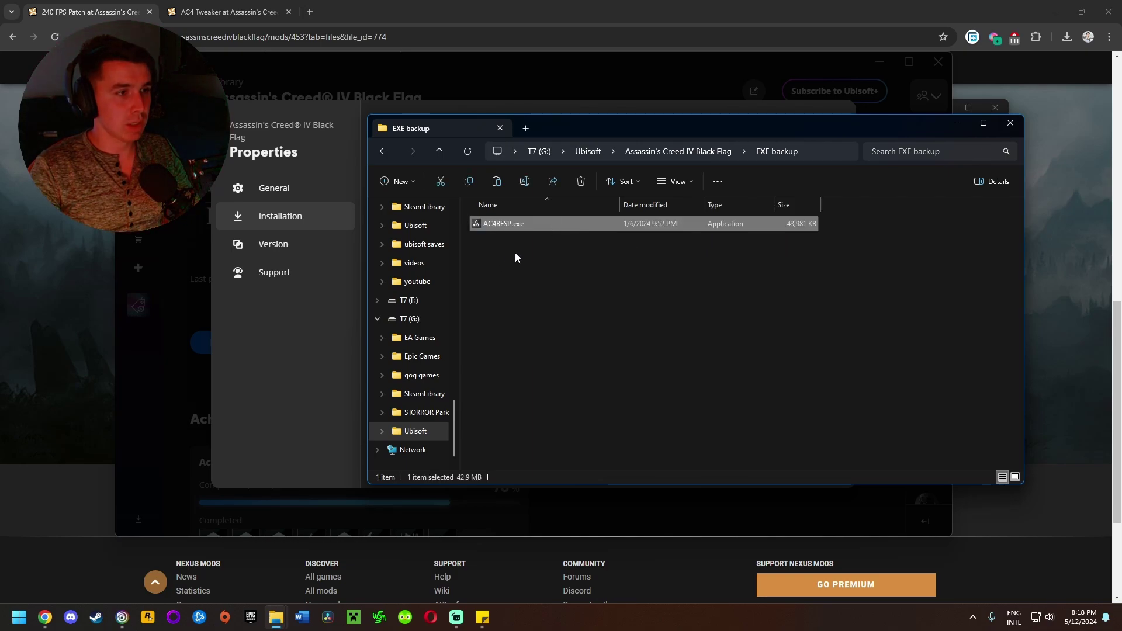
left_click(440, 152)
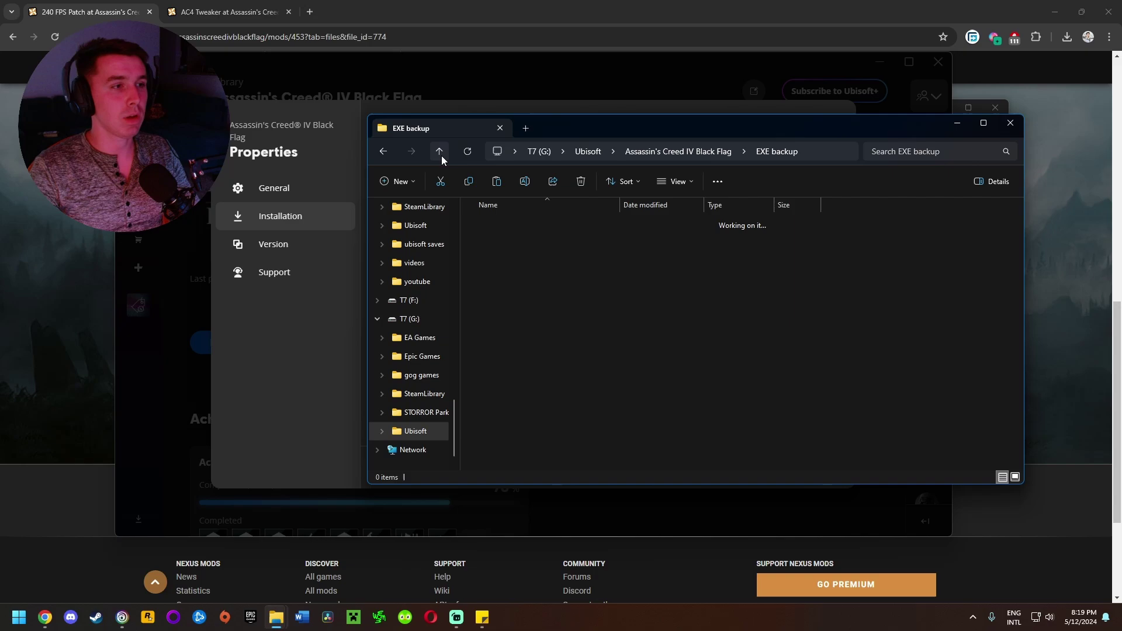
- Switch to the extracted 240FPS_Patch_1.0 folder and copy the patched AC4BFSP.exe to the clipboard
scroll(790, 318, "down", 5)
scroll(790, 318, "up", 4)
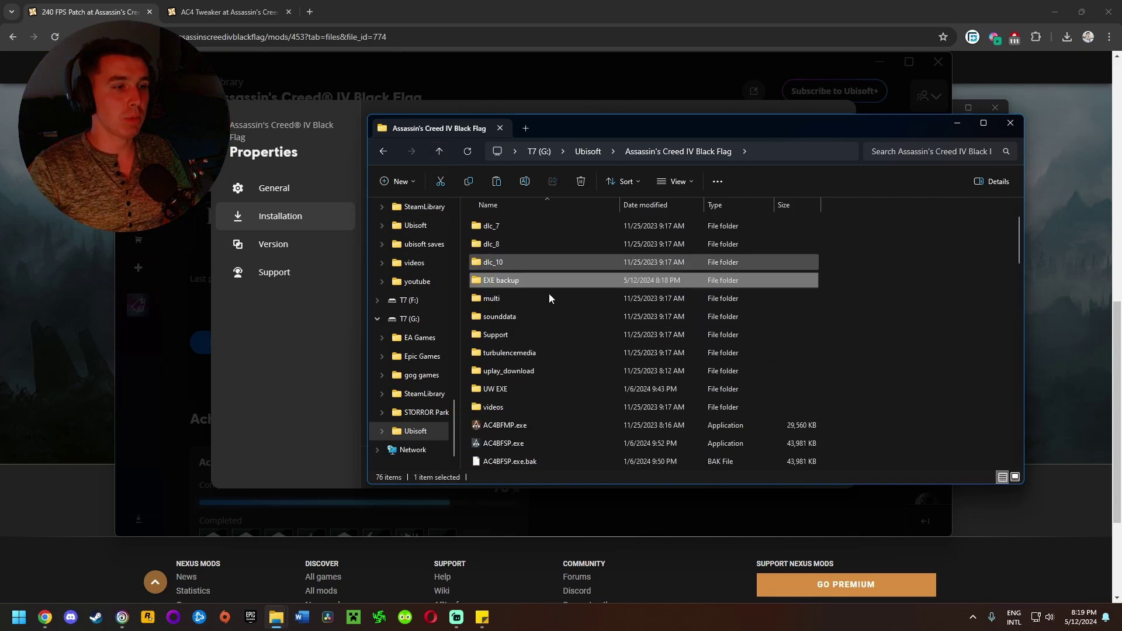
scroll(549, 293, "down", 3)
scroll(734, 327, "up", 1)
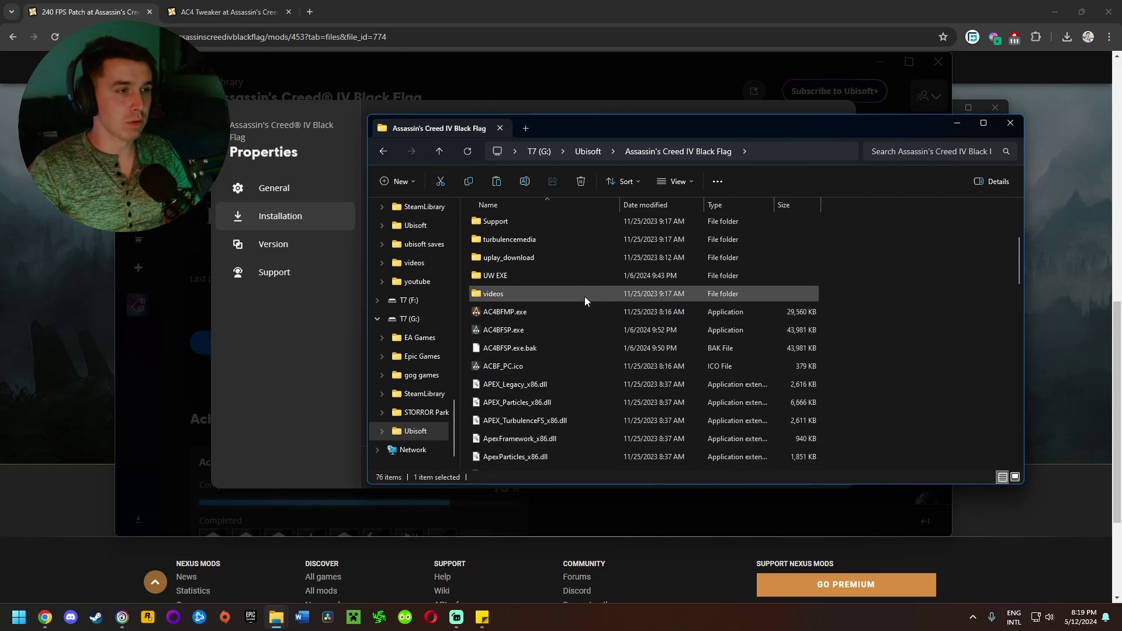
mouse_move(280, 623)
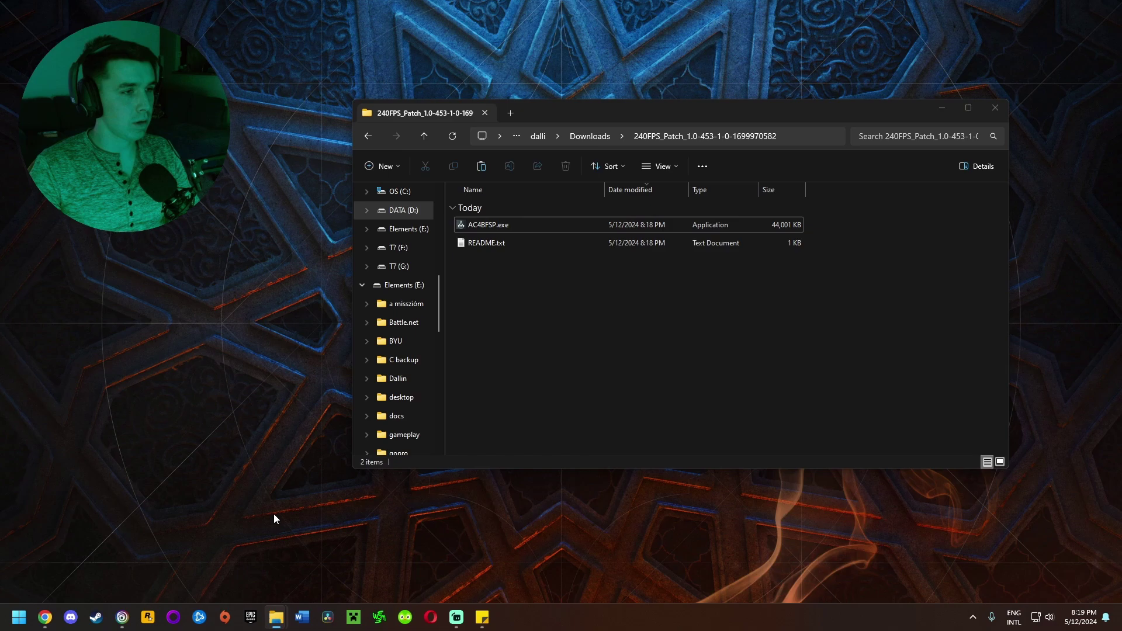
left_click(274, 513)
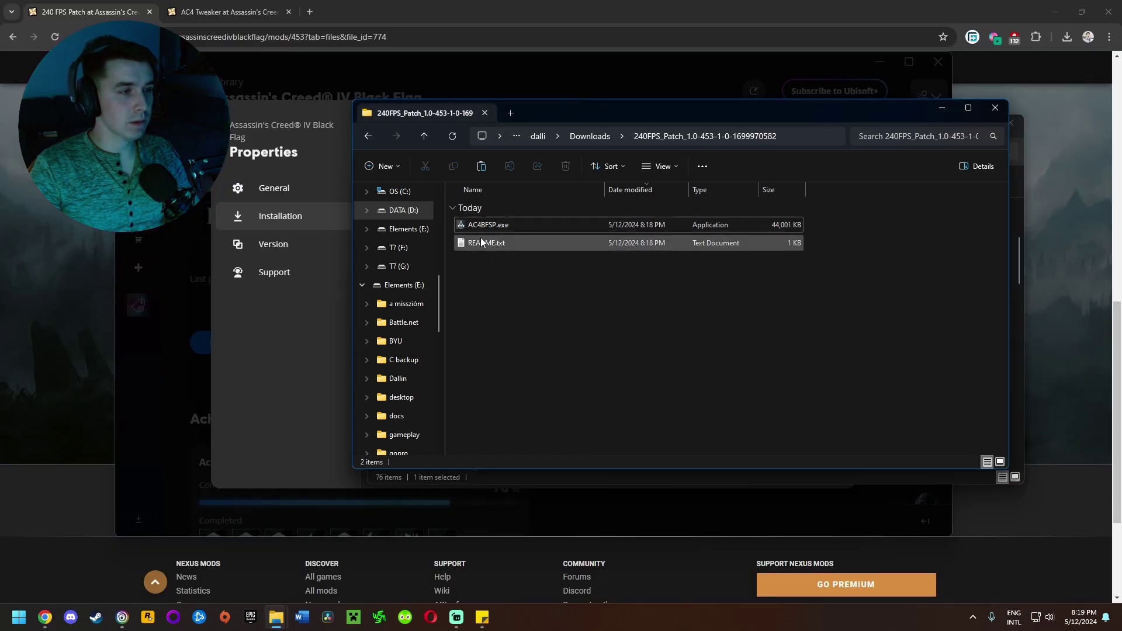
right_click(479, 228)
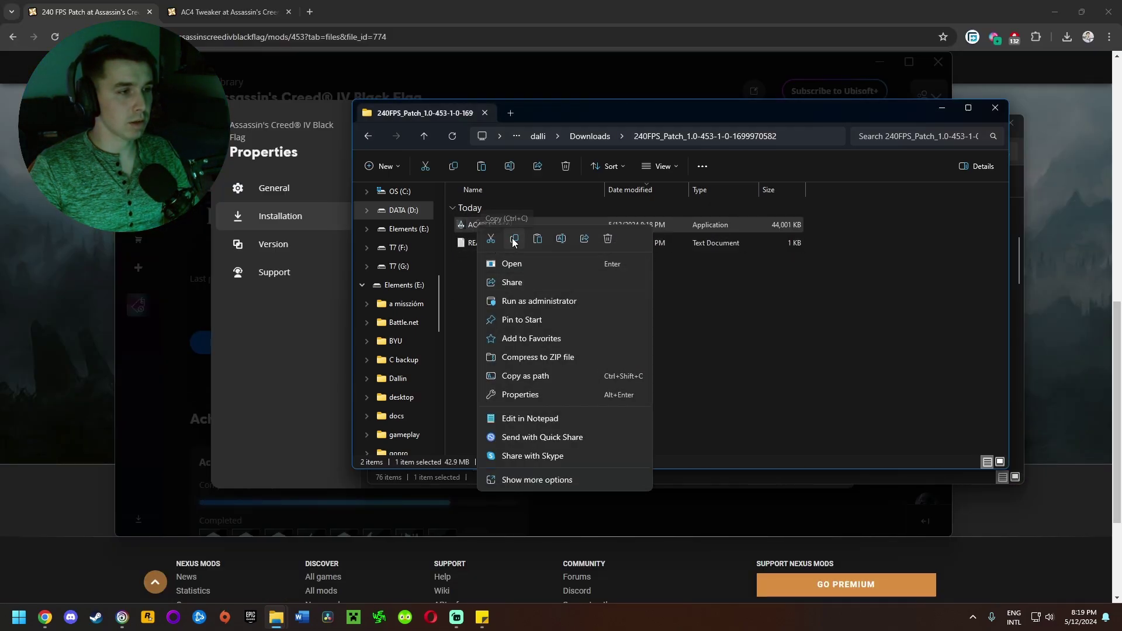
left_click(514, 241)
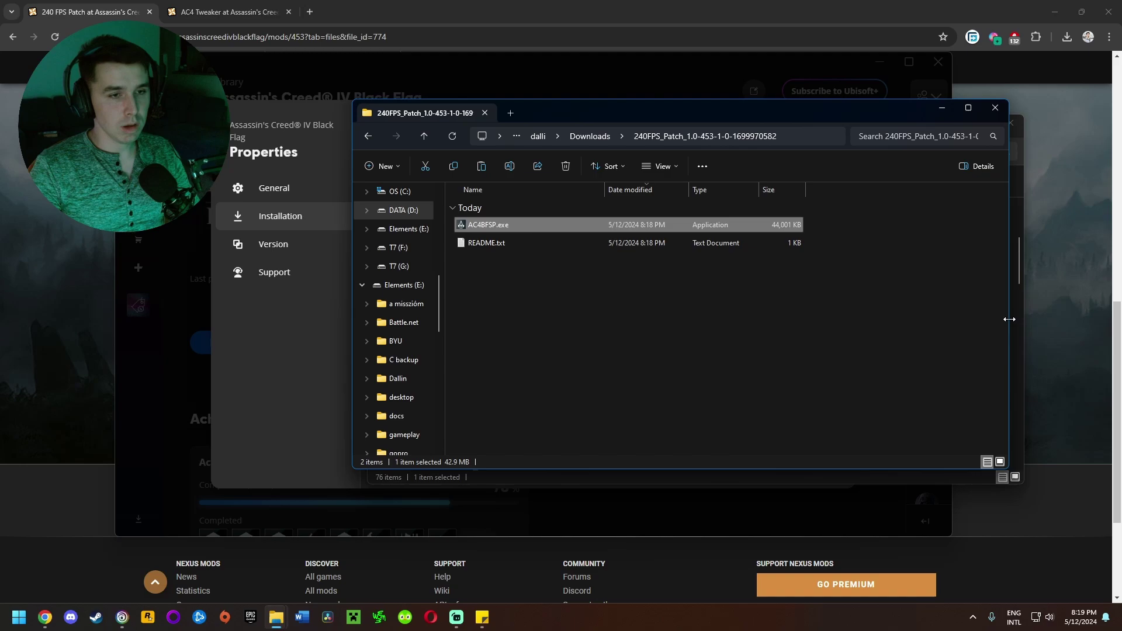
- Paste the patched AC4BFSP.exe into the Assassin's Creed IV Black Flag folder, replacing the file in the destination
left_click(1016, 337)
left_click_drag(1016, 314, 1018, 233)
right_click(919, 291)
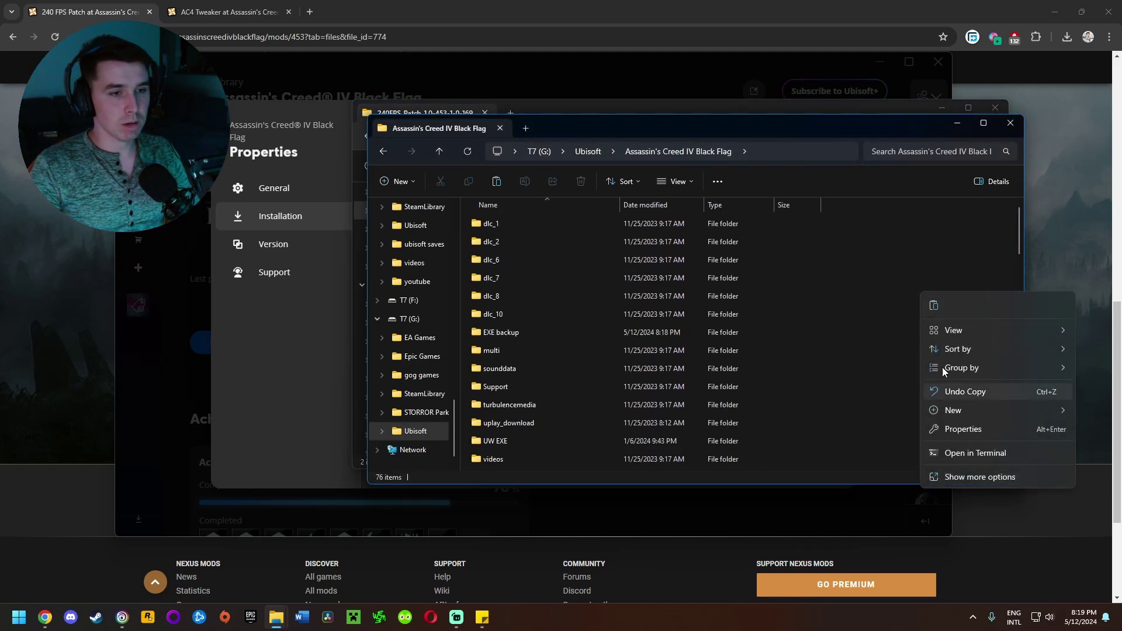
left_click(935, 305)
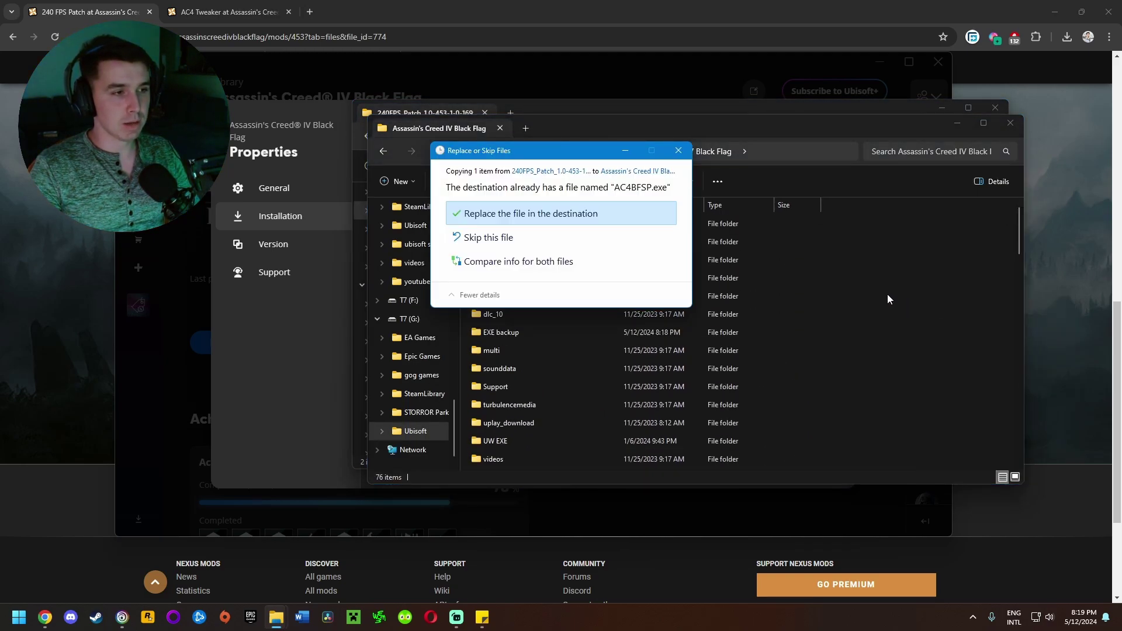
left_click(549, 216)
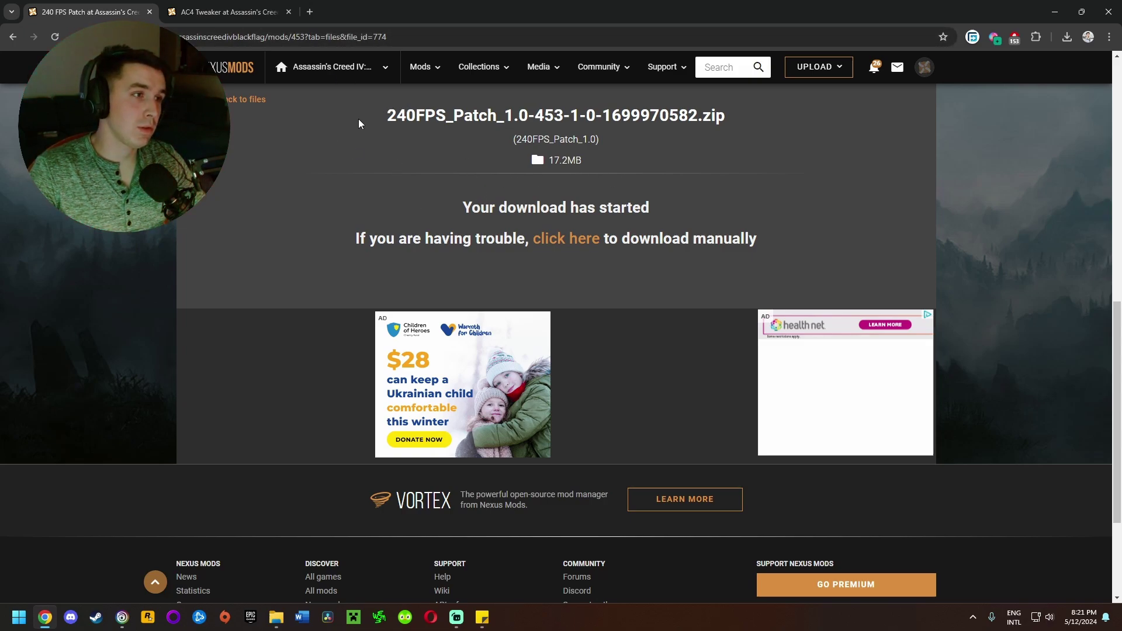
- Open the posts of the 240 FPS Patch mod page and read the comments about known issues
scroll(389, 154, "up", 7)
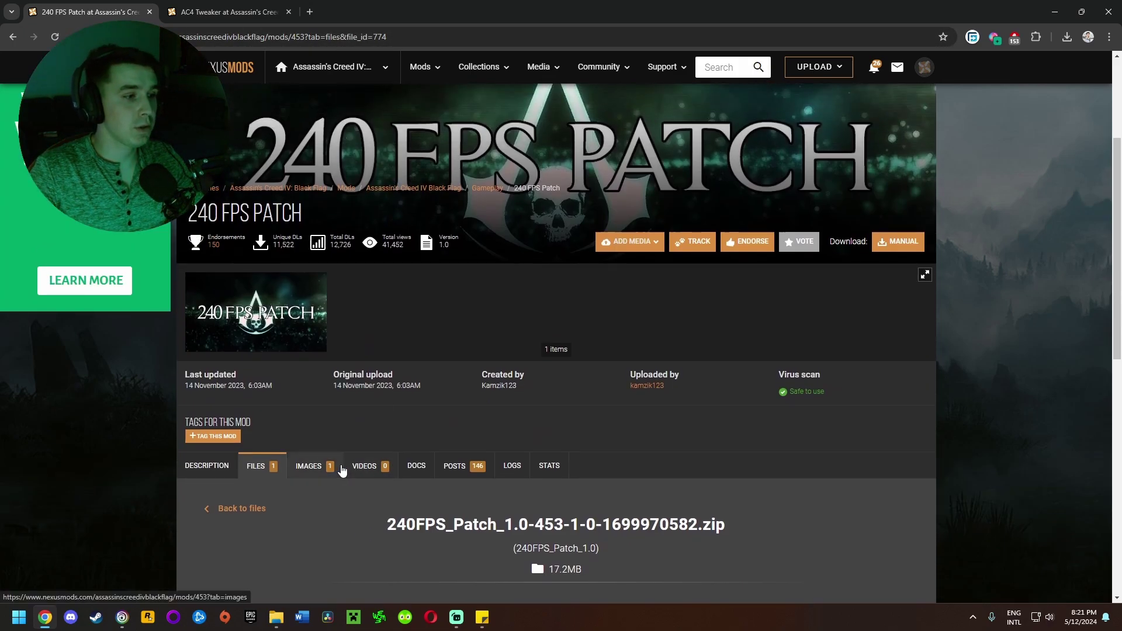
left_click(463, 472)
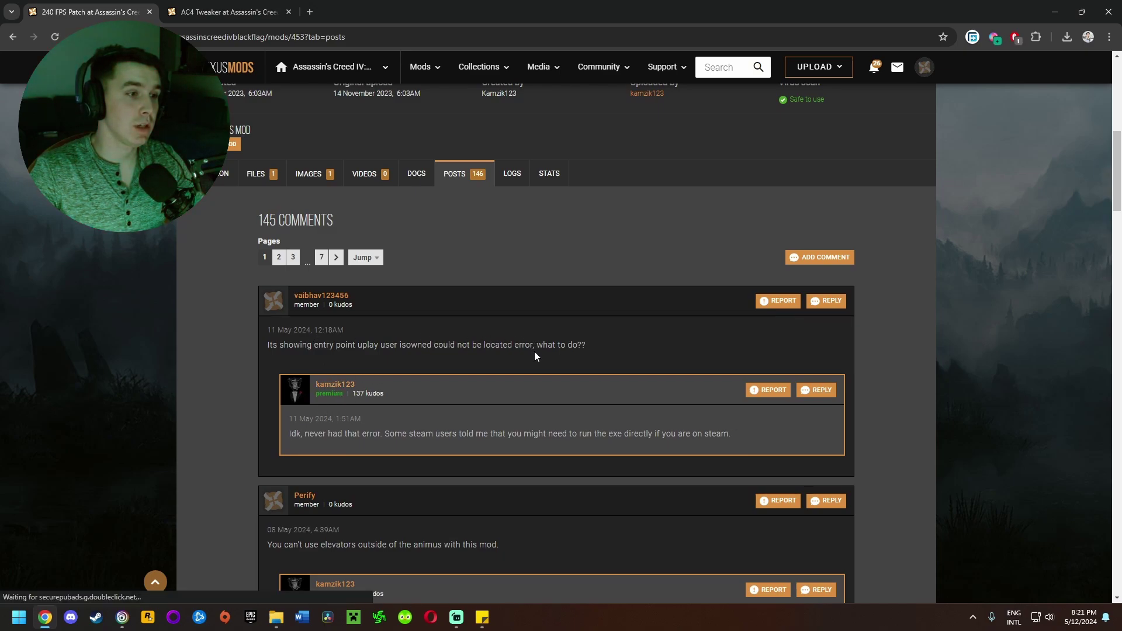
scroll(456, 385, "down", 3)
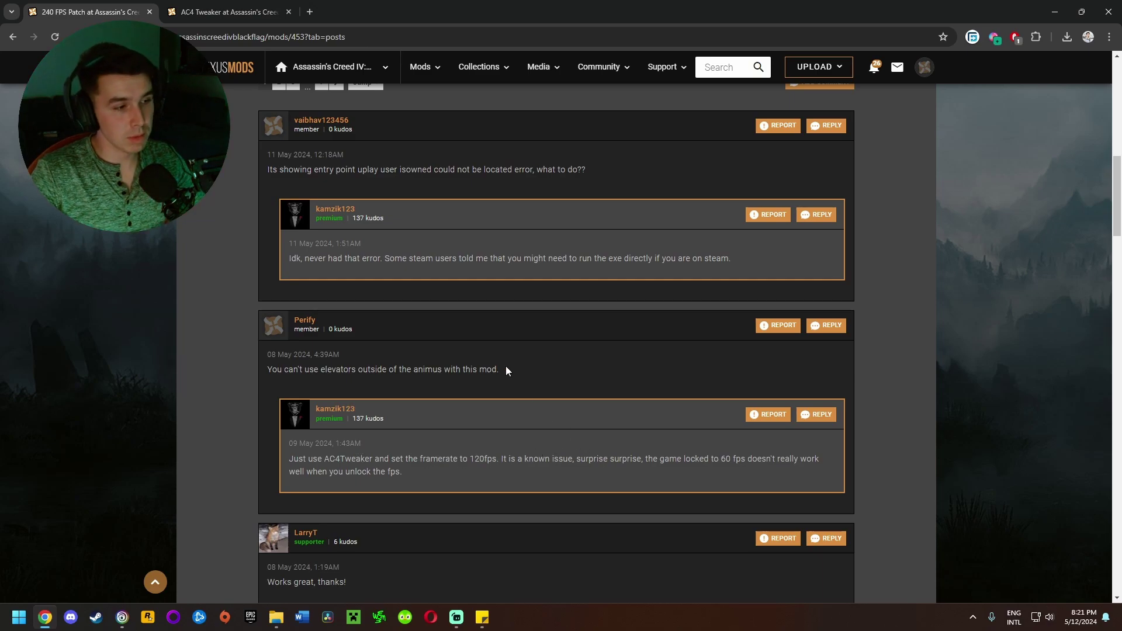
- Switch to the AC4 Tweaker mod page, read the installation instructions and download the required Ultimate ASI Loader
left_click(229, 15)
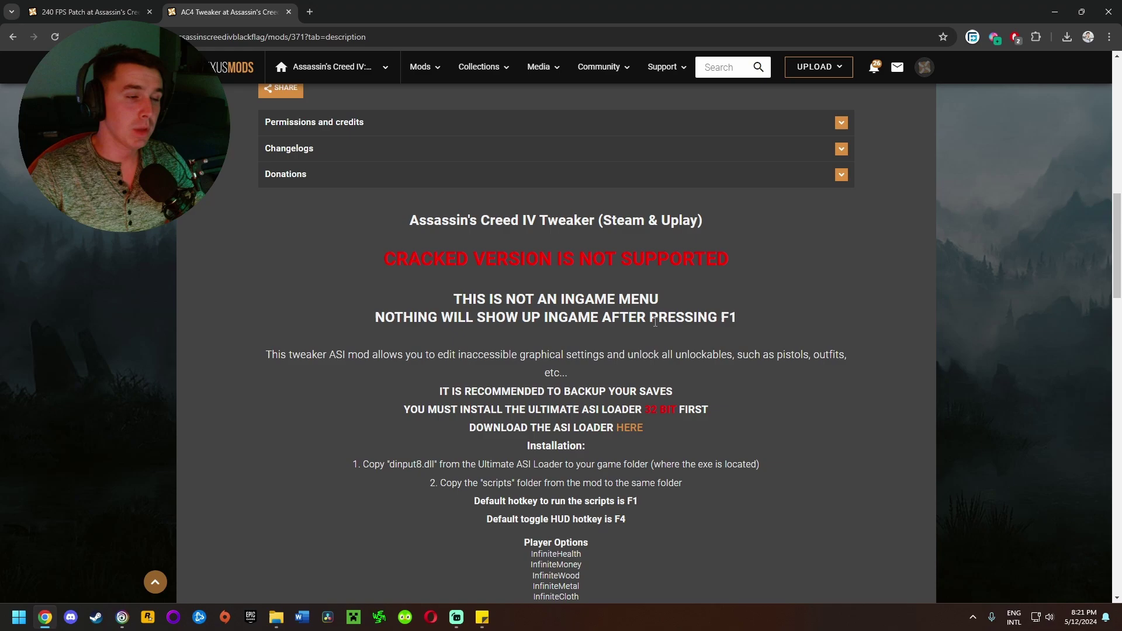
scroll(435, 270, "up", 8)
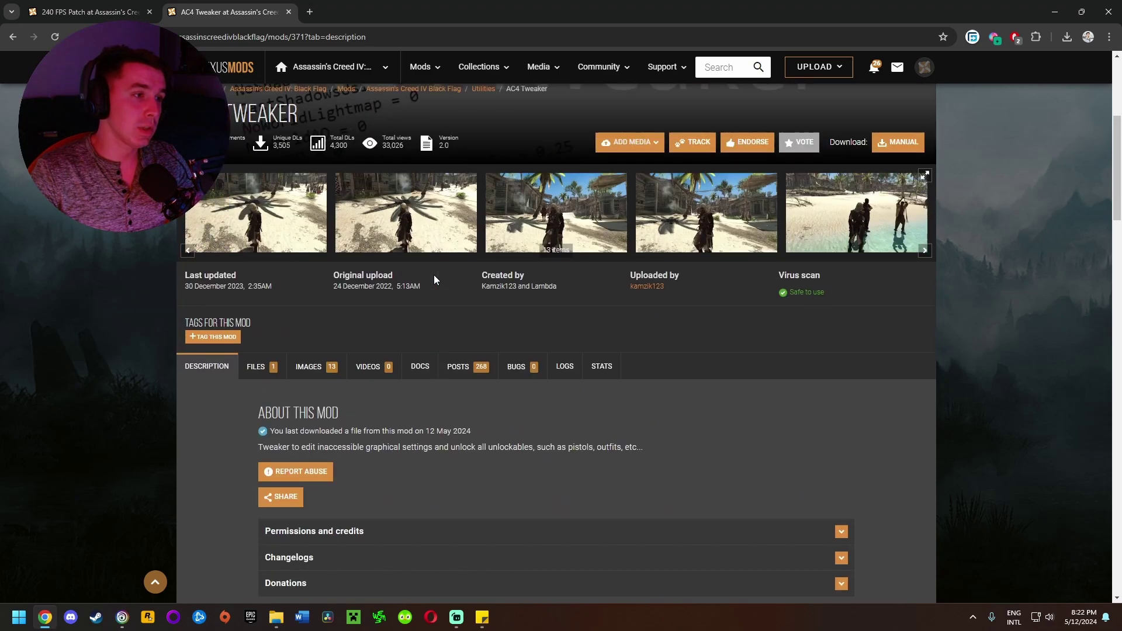
scroll(375, 212, "up", 3)
scroll(374, 212, "down", 12)
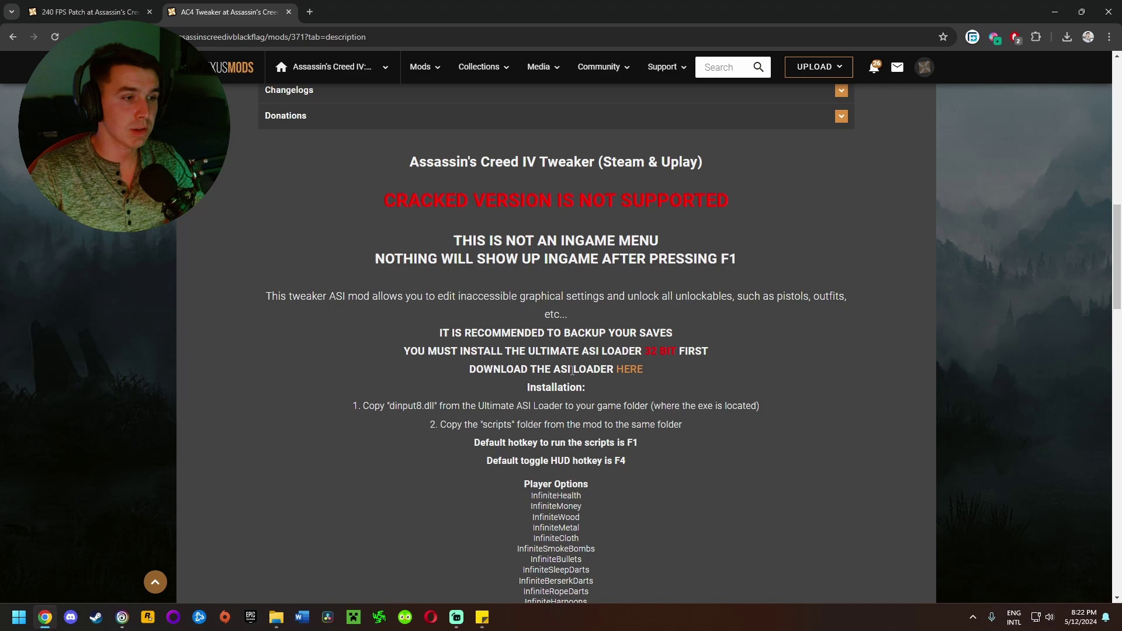
left_click(629, 374)
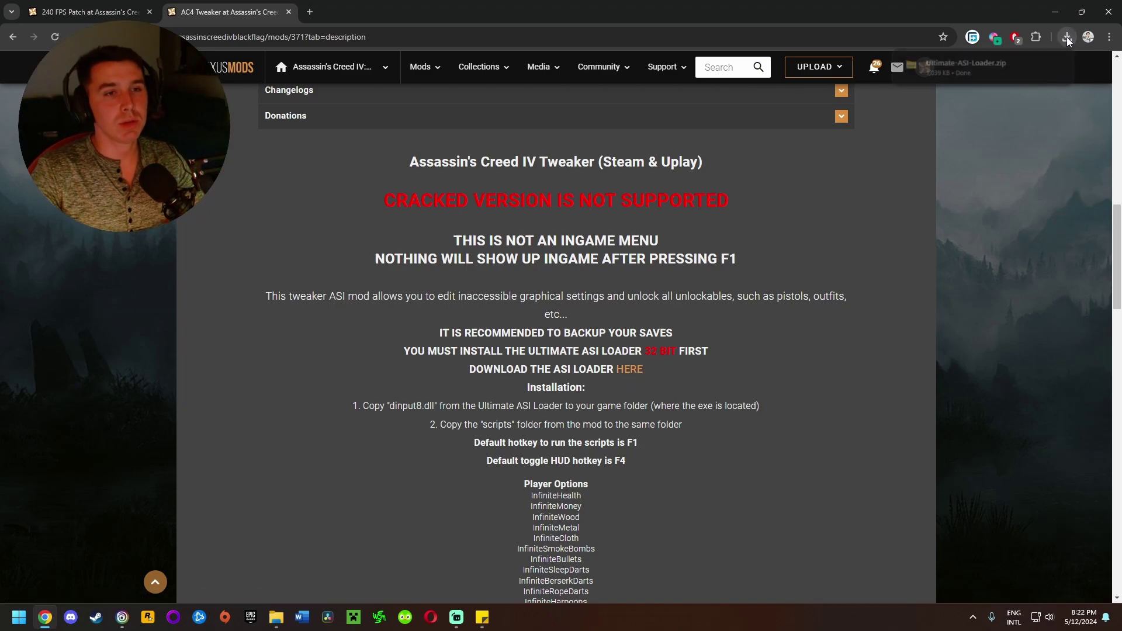
- Download the AC4Tweaker_v2.0_Release archive from the mod's files using the slow download option
scroll(818, 182, "up", 6)
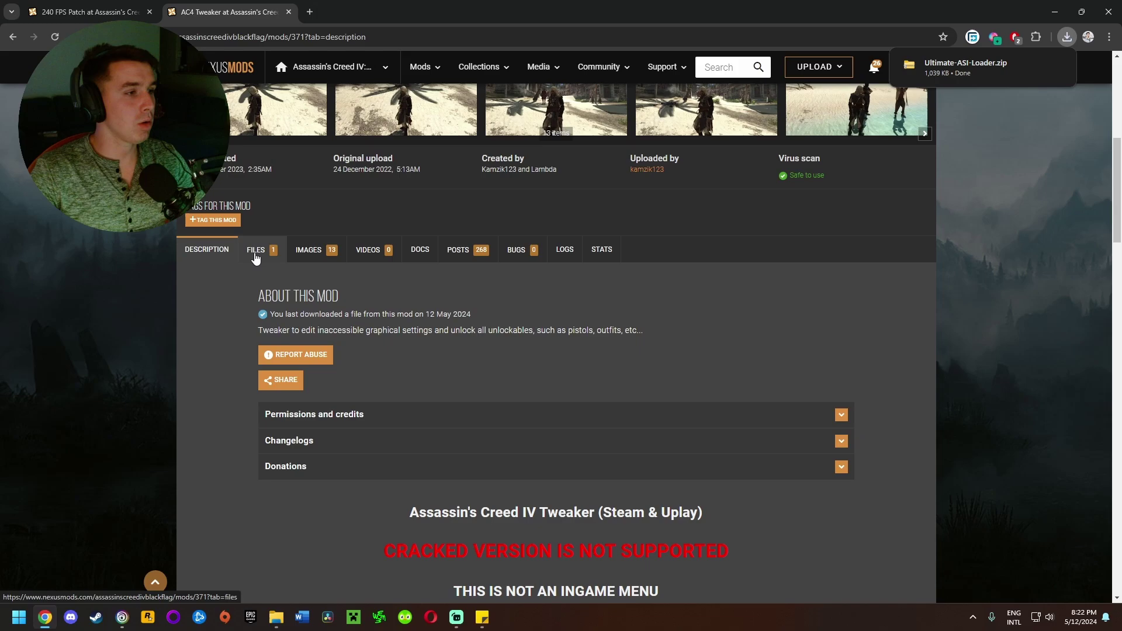
left_click(266, 252)
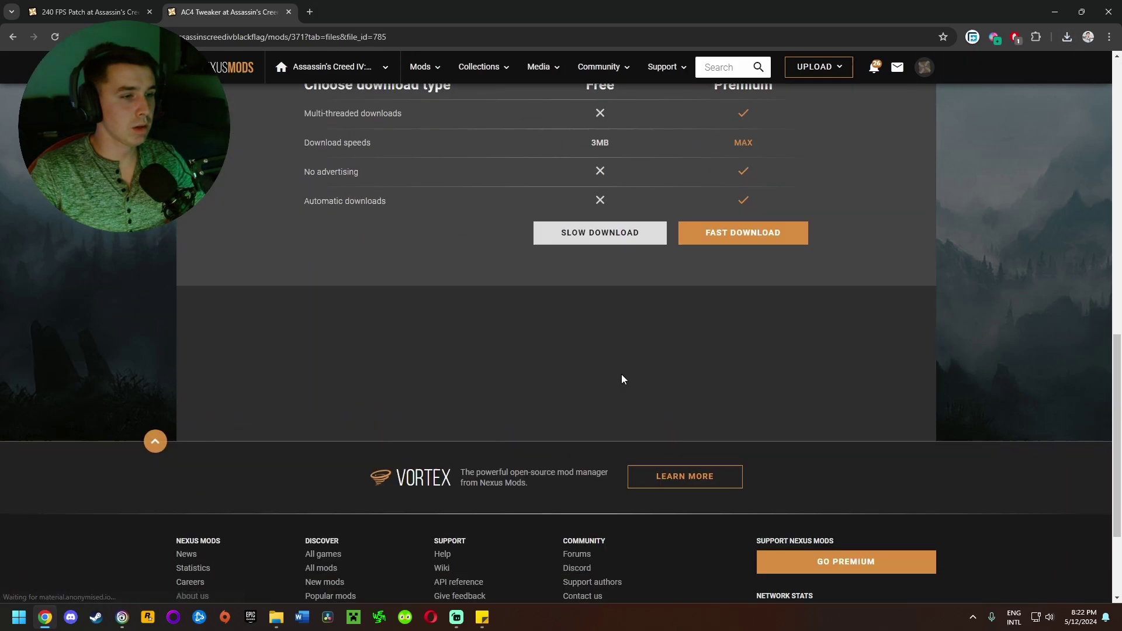
left_click(615, 233)
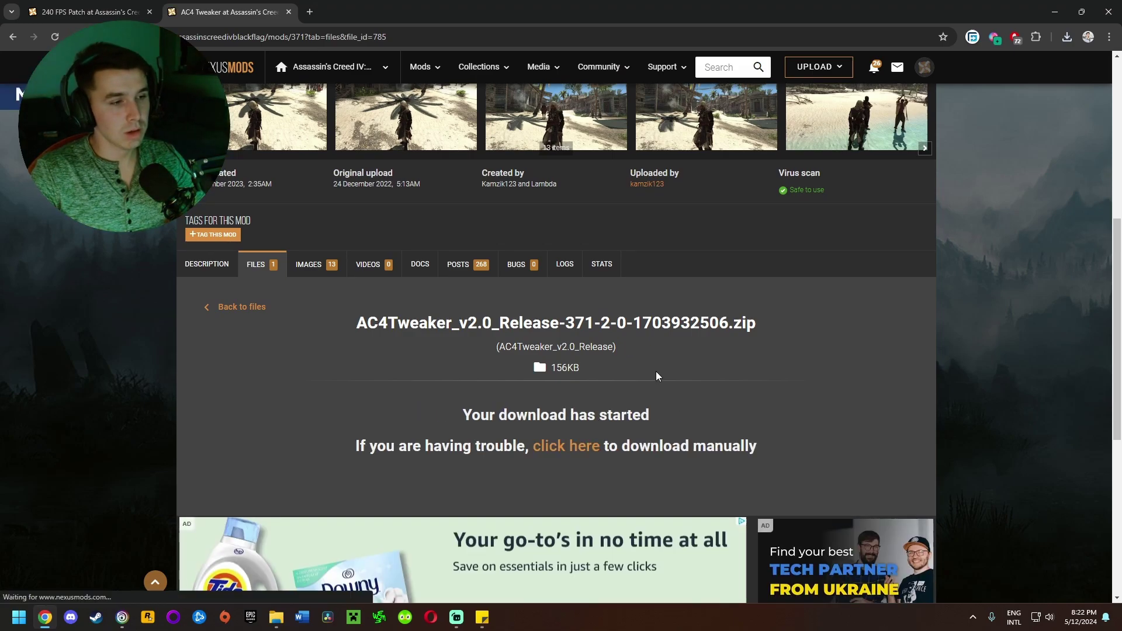
- Show the downloaded AC4Tweaker_v2.0_Release archive in the Downloads folder and extract it to the default destination
left_click(1067, 36)
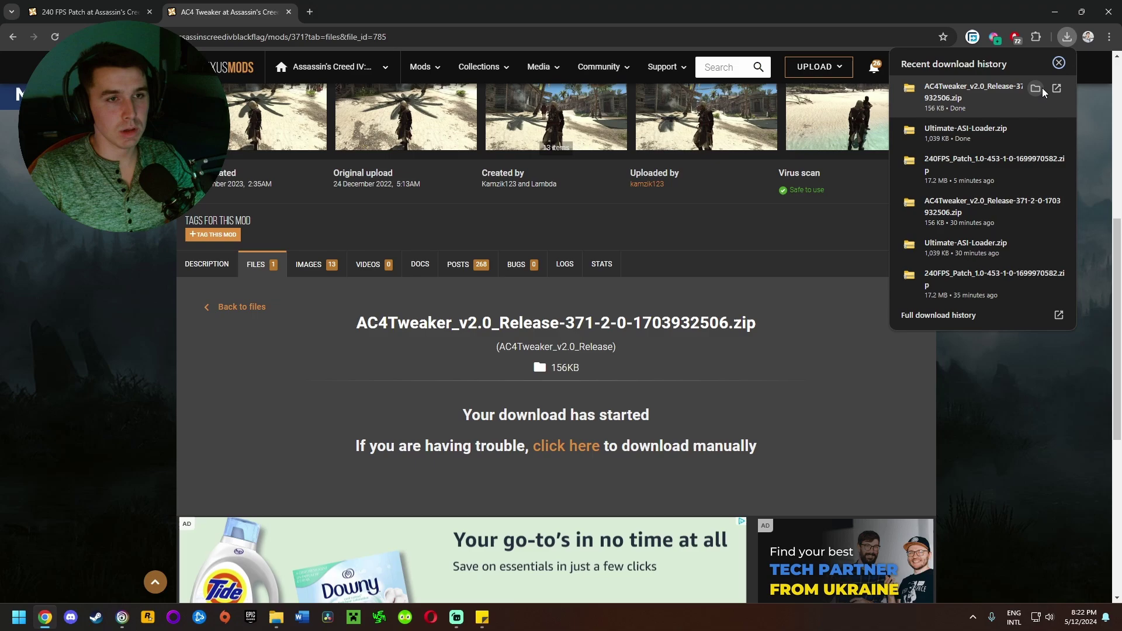
left_click(1031, 96)
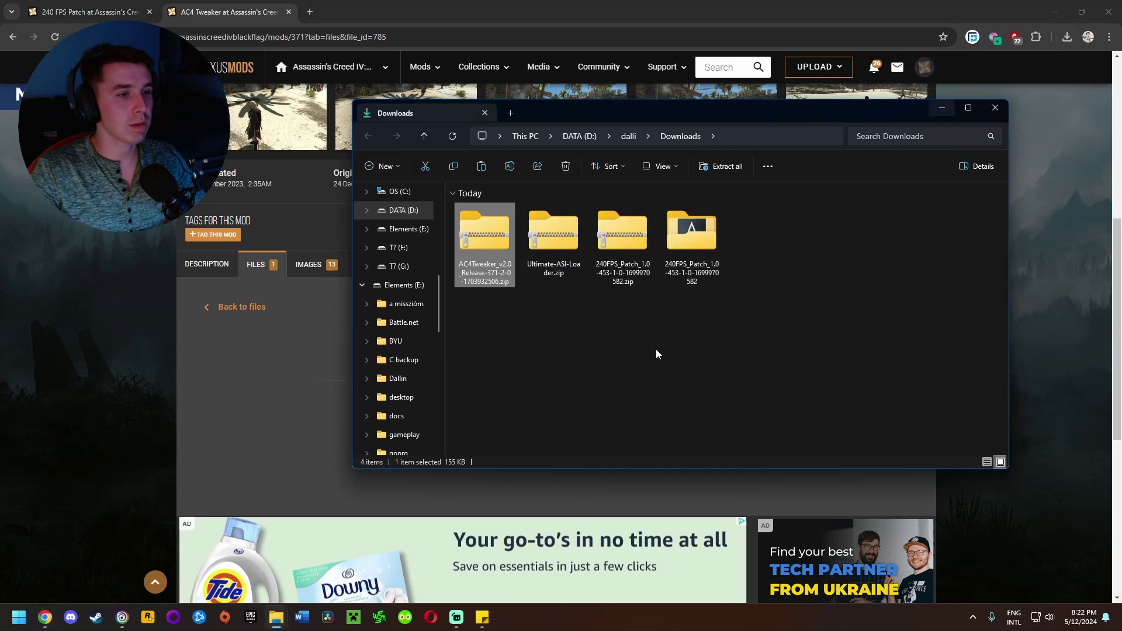
left_click(653, 349)
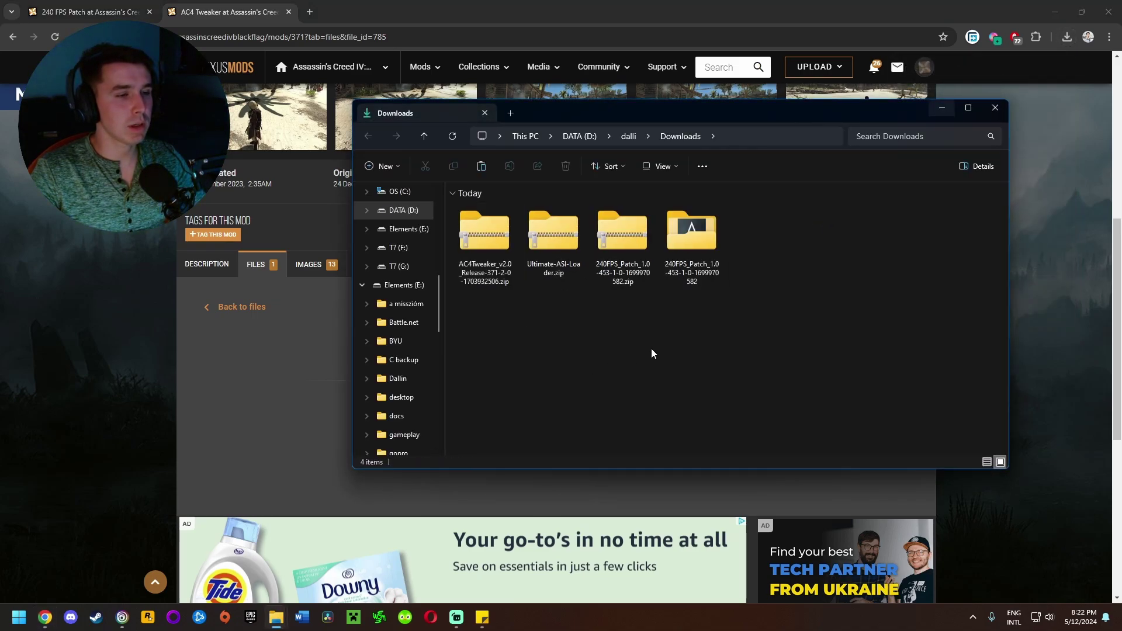
left_click(625, 247)
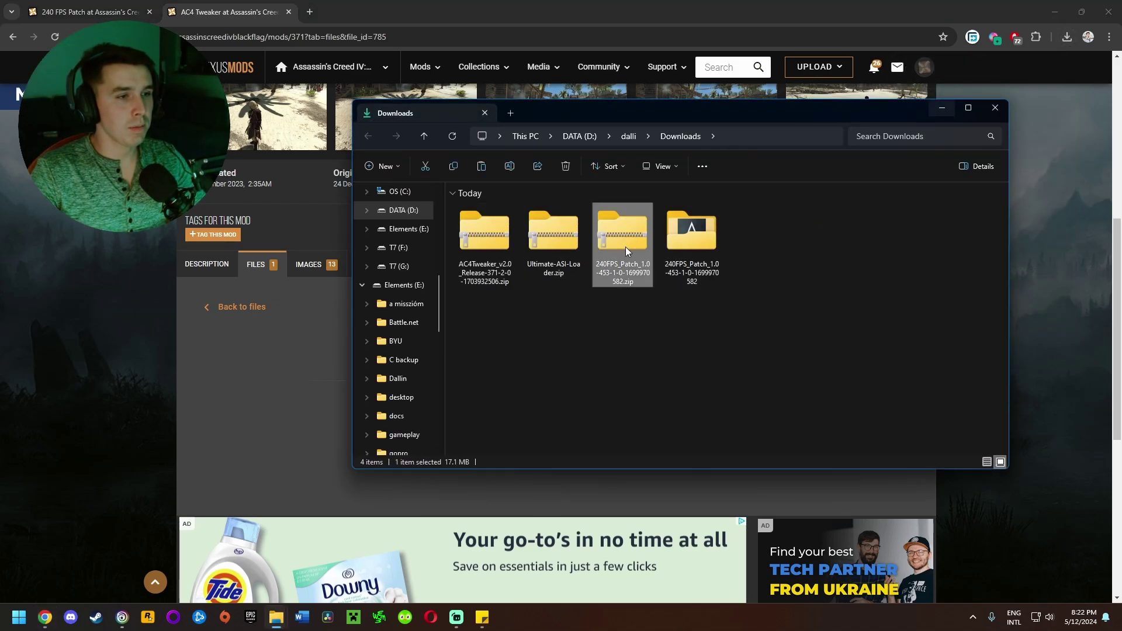
left_click(675, 238)
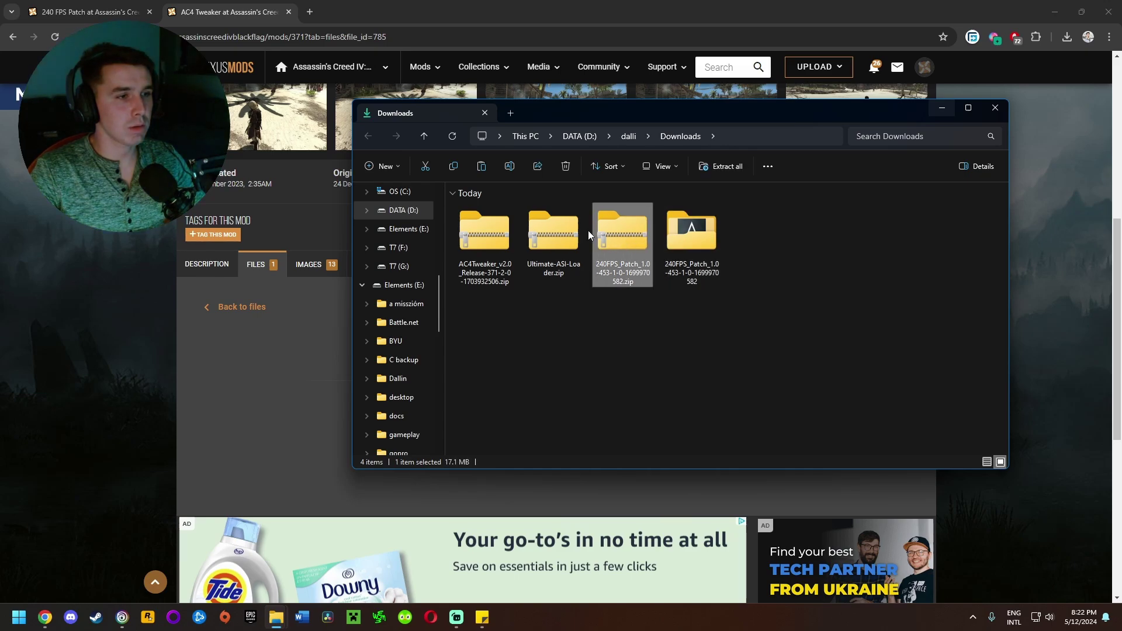
right_click(491, 240)
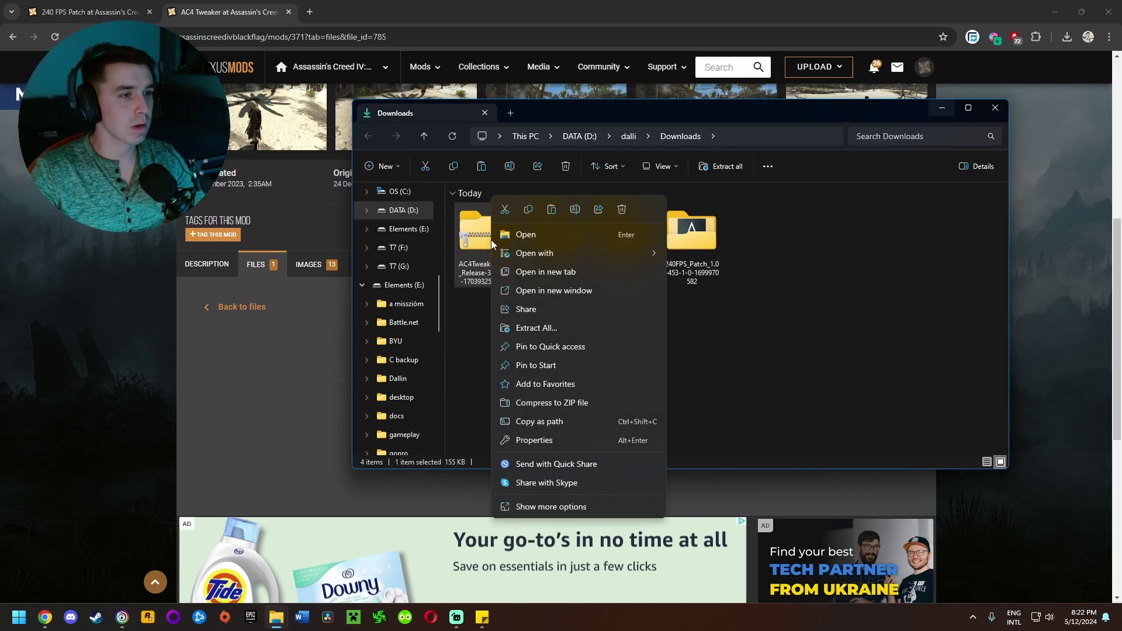
left_click(530, 327)
left_click(666, 419)
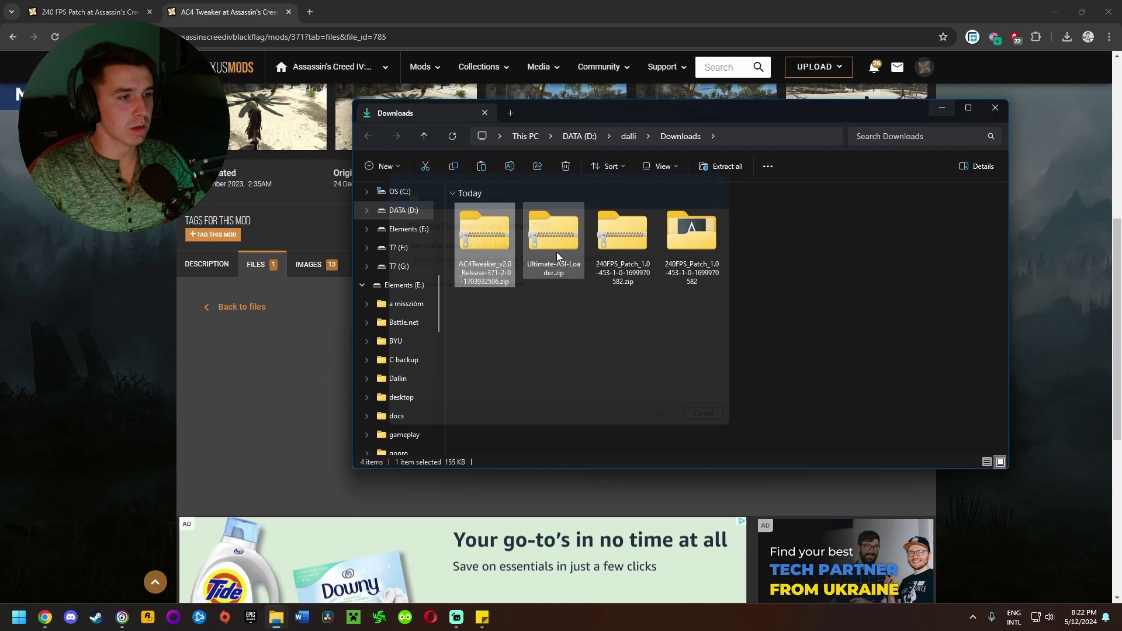
- Extract the Ultimate-ASI-Loader.zip archive in the Downloads folder to its default destination
left_click(552, 236)
right_click(550, 229)
left_click(601, 351)
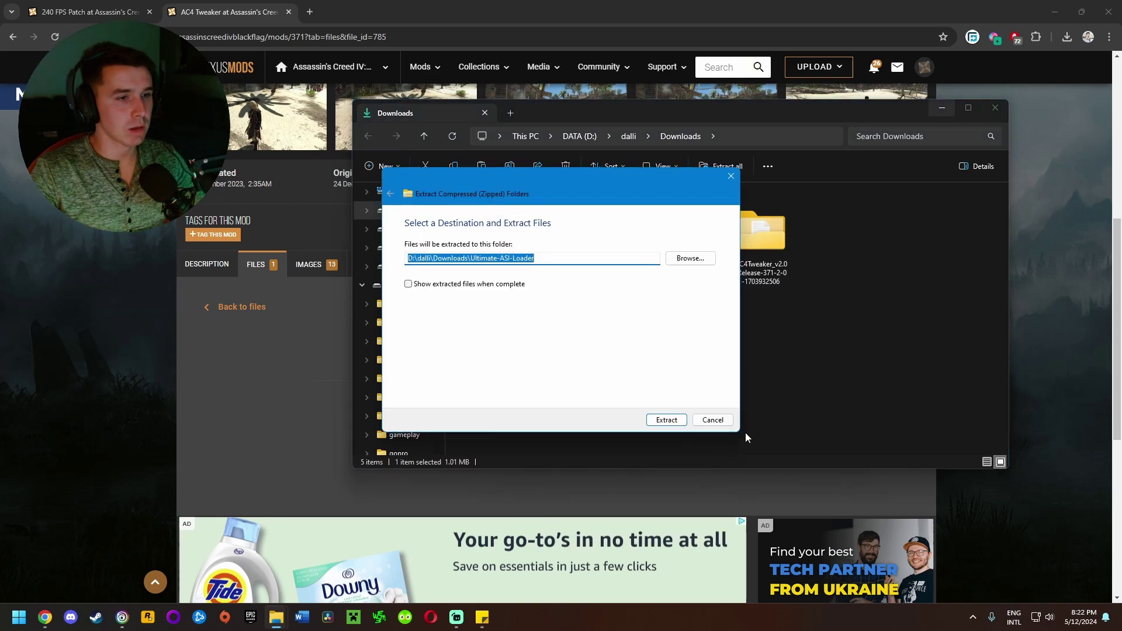
left_click(666, 419)
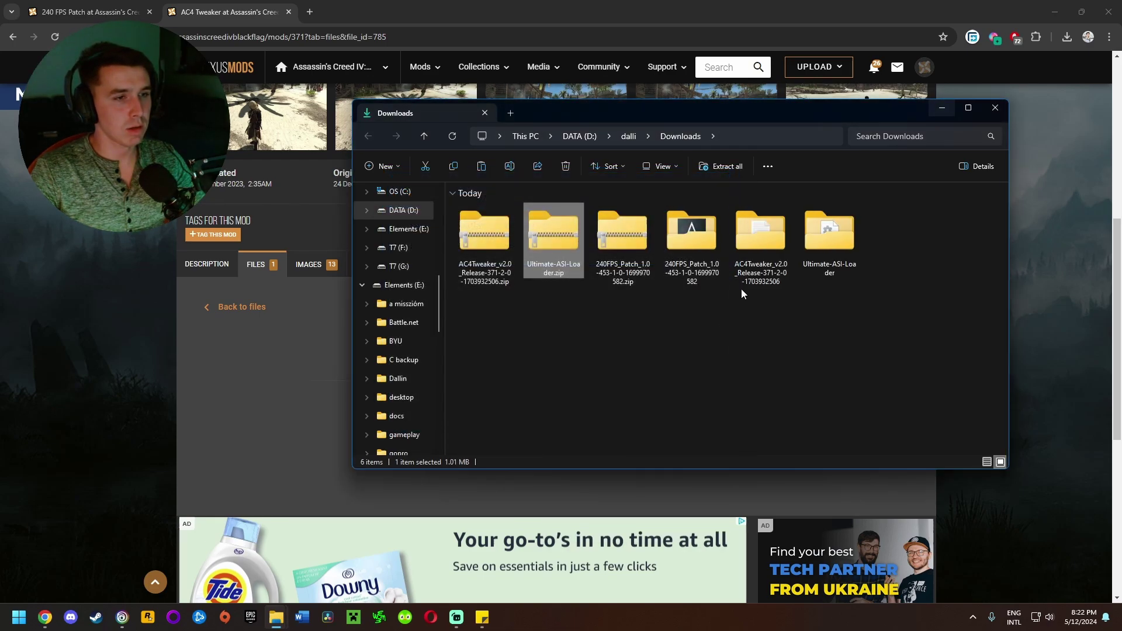
- Copy dinput8.dll from the extracted Ultimate-ASI-Loader folder into the Assassin's Creed IV Black Flag game folder
left_click(827, 242)
double_click(827, 241)
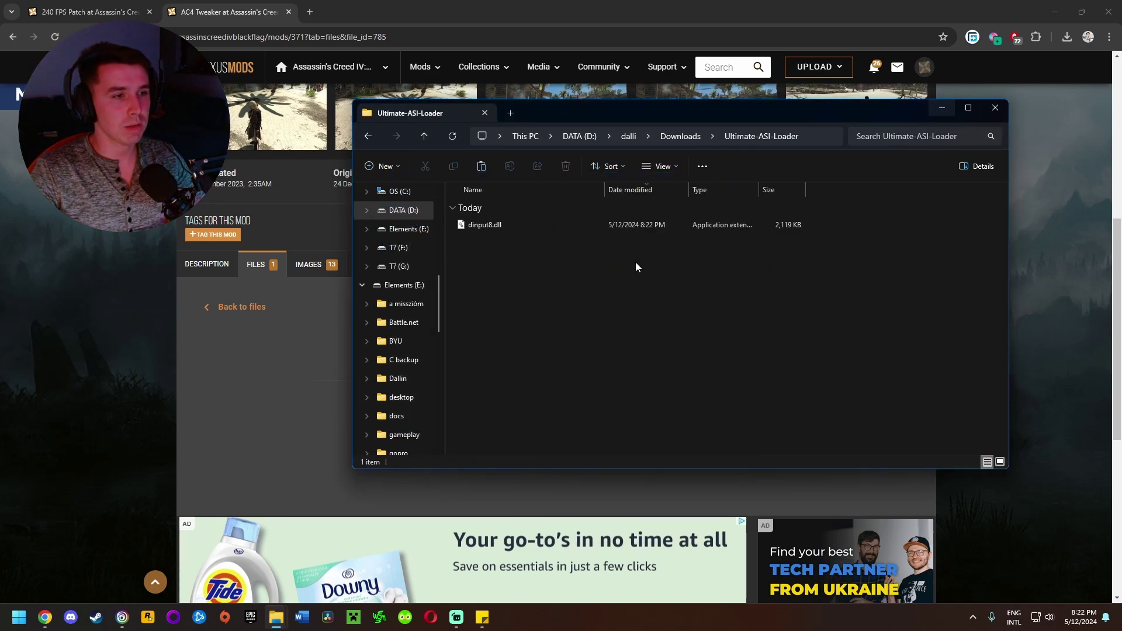
right_click(485, 227)
left_click(524, 244)
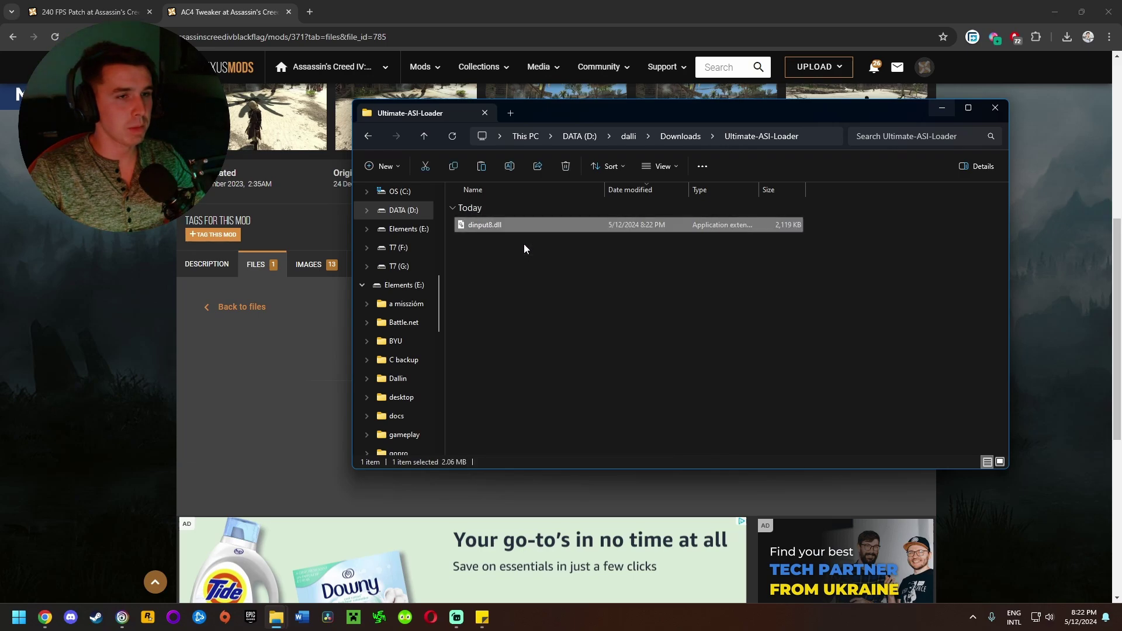
mouse_move(275, 617)
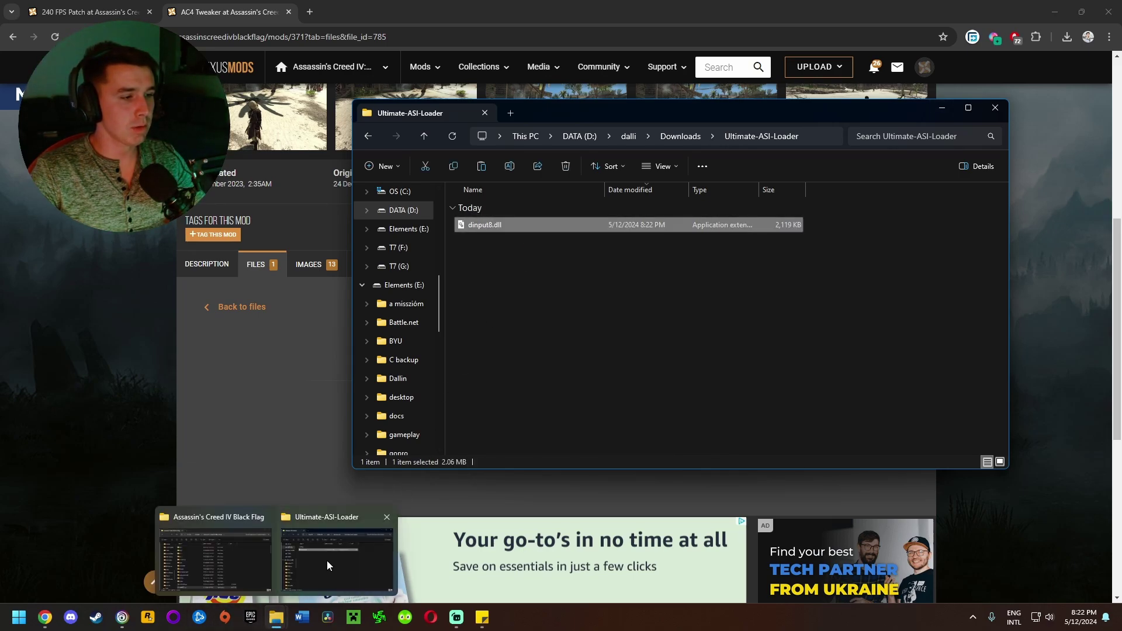
mouse_move(256, 557)
left_click(218, 551)
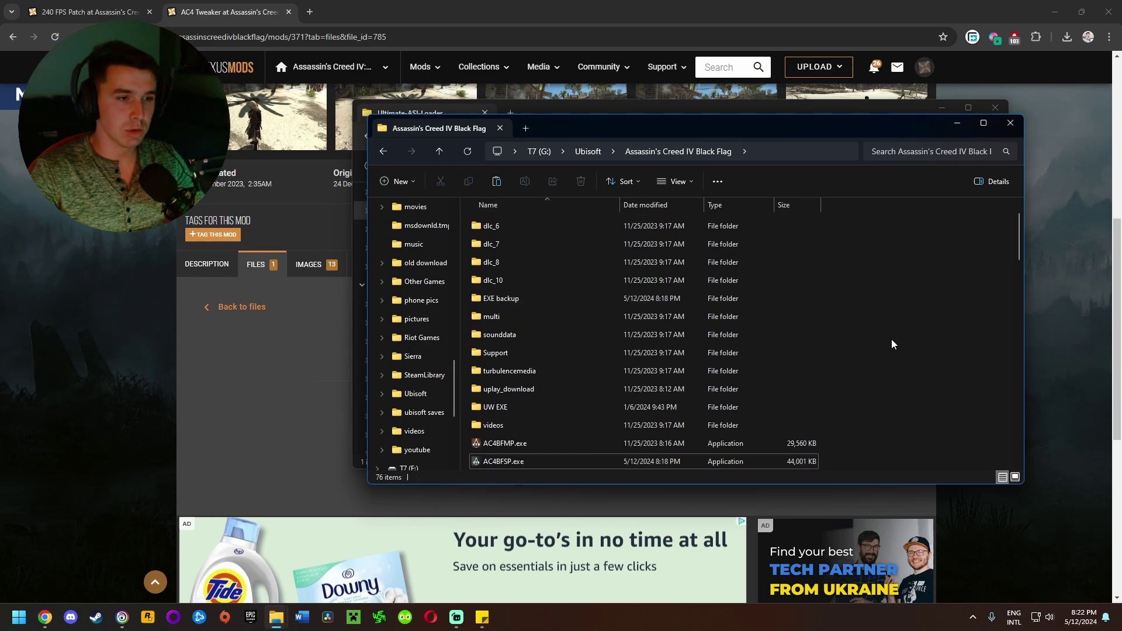
right_click(894, 316)
left_click(907, 330)
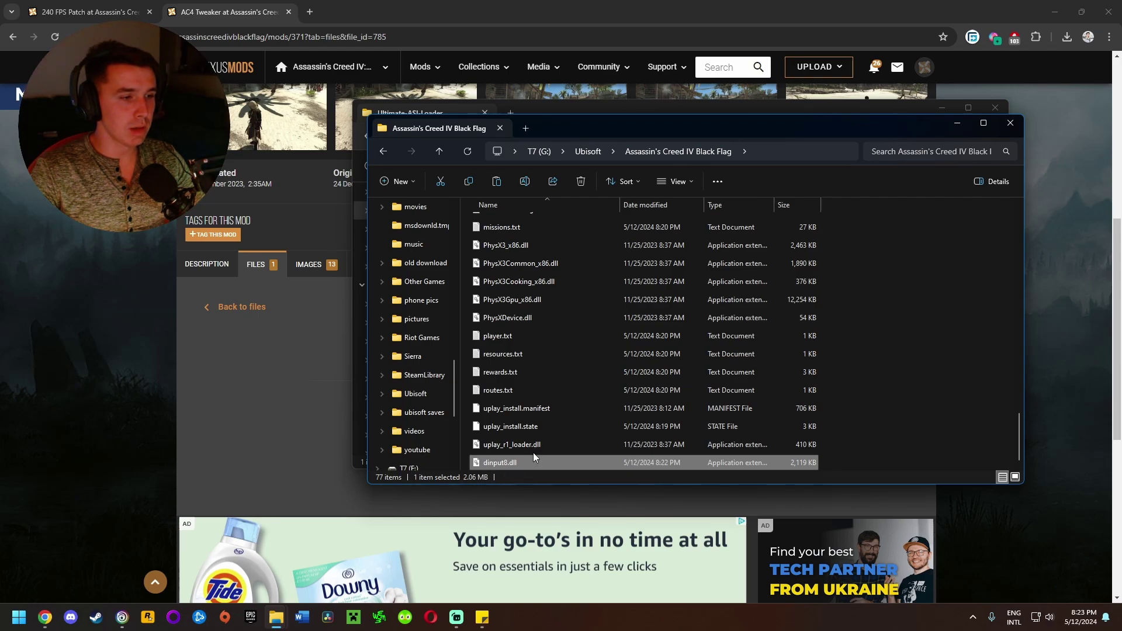
- Copy the scripts folder from the extracted AC4Tweaker_v2.0_Release folder into the Assassin's Creed IV Black Flag game folder
left_click(537, 109)
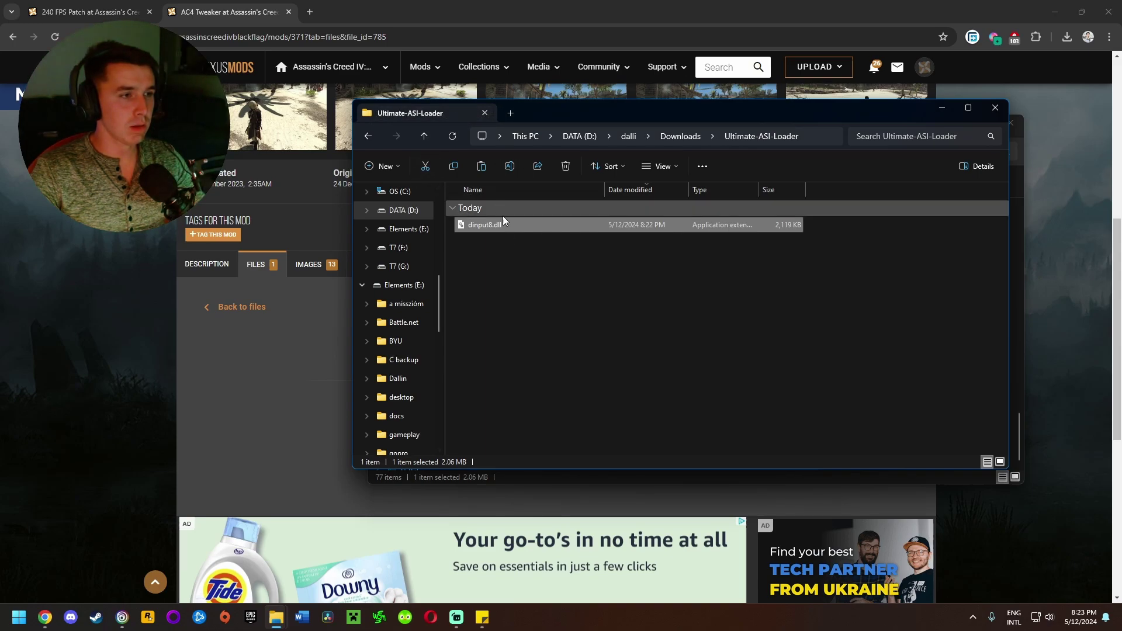
left_click(426, 138)
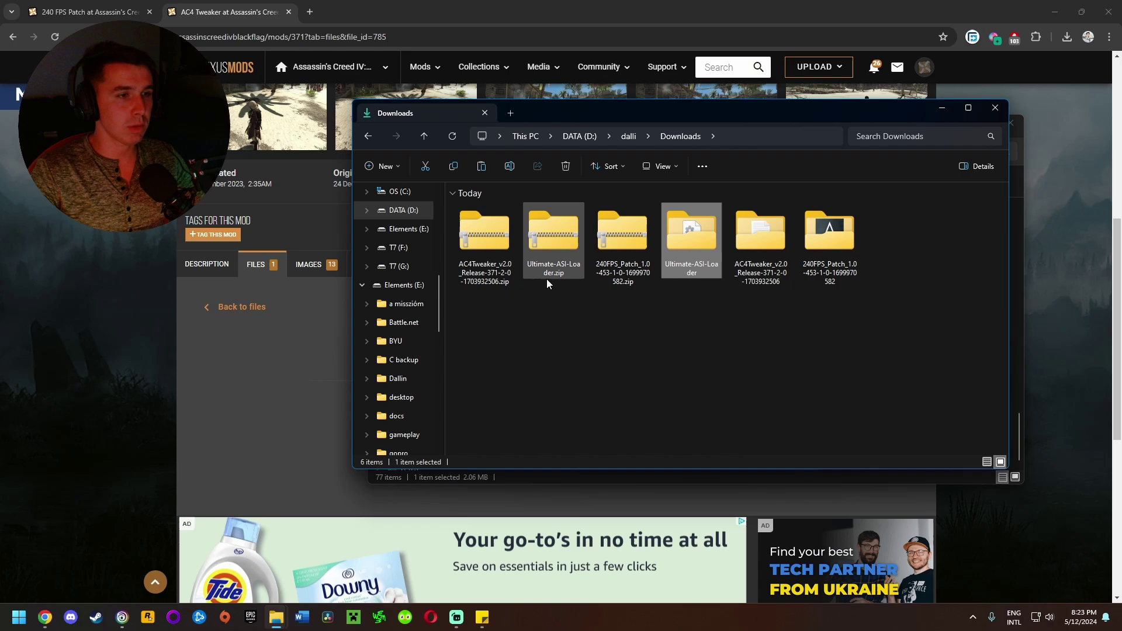
double_click(762, 237)
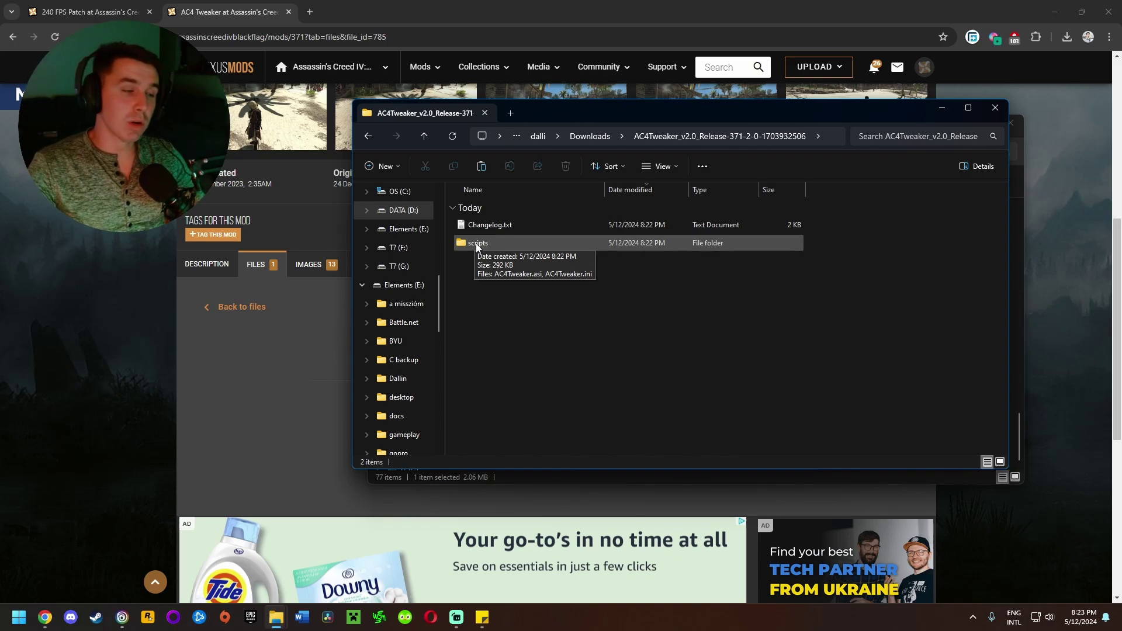
left_click(477, 243)
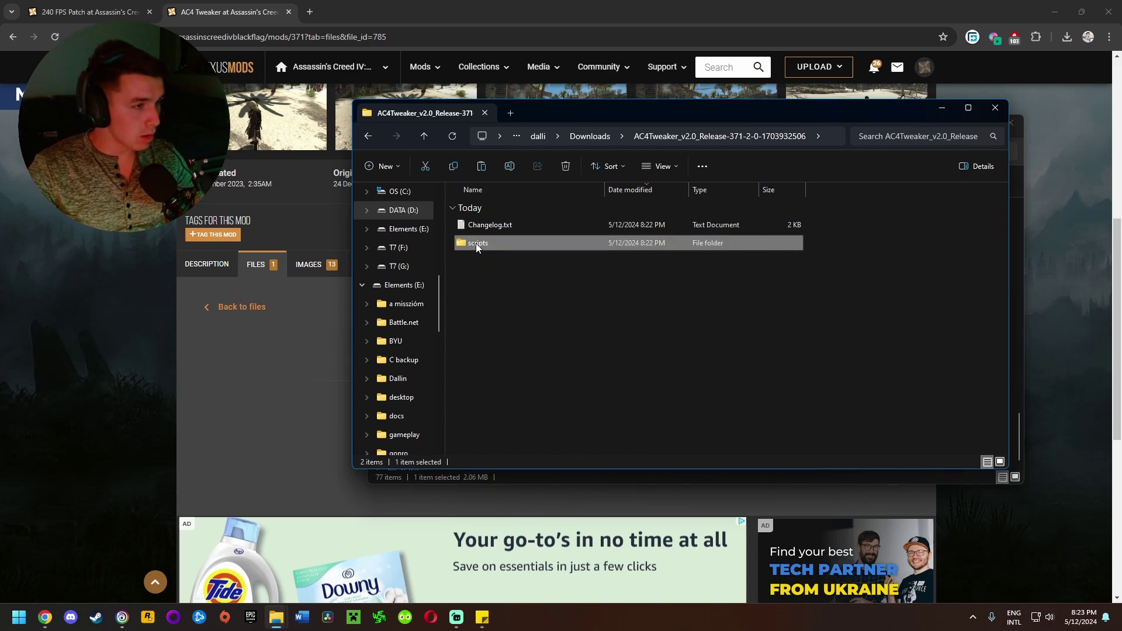
right_click(477, 246)
left_click(513, 258)
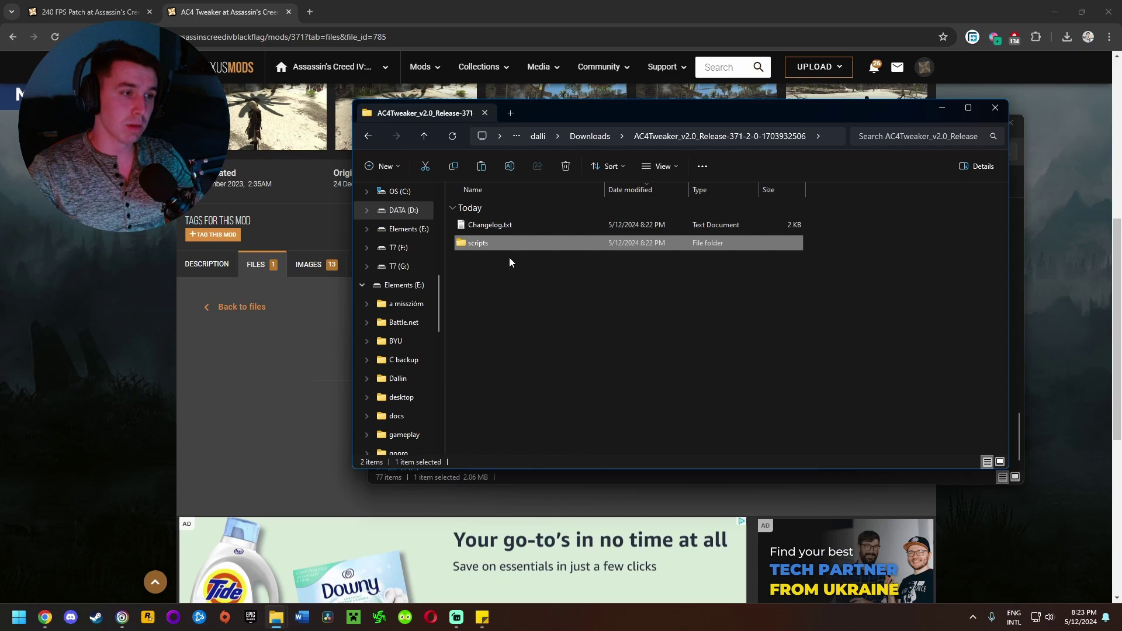
left_click(1021, 286)
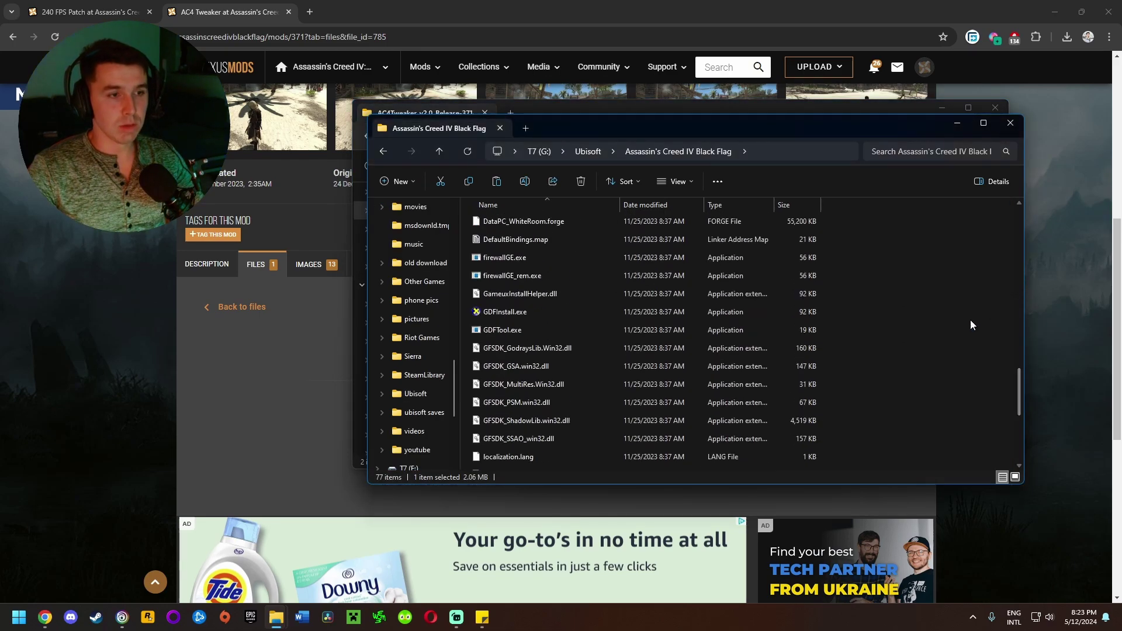
right_click(976, 320)
left_click(840, 325)
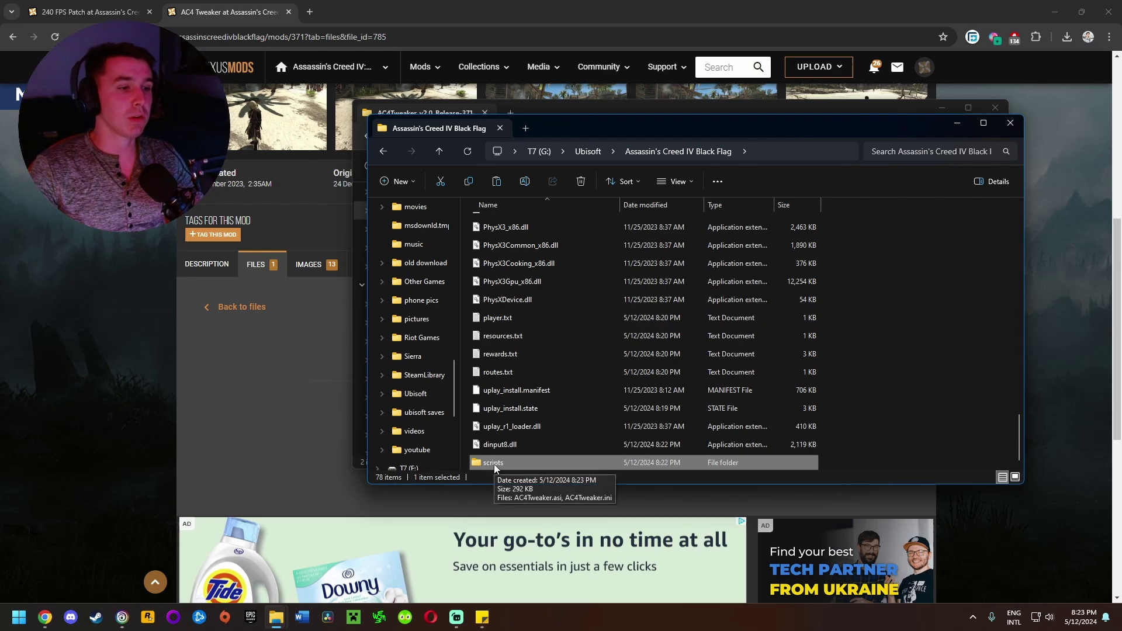
- Open AC4Tweaker.ini from the game's scripts folder in Notepad and close the other open documents, including README.txt
double_click(493, 464)
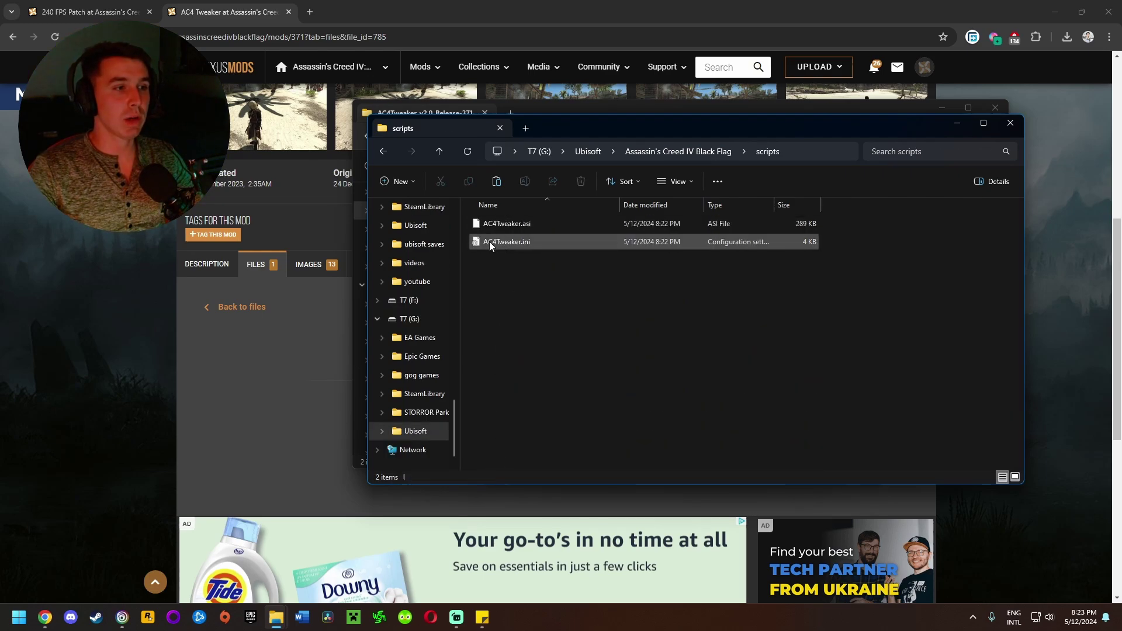
right_click(490, 241)
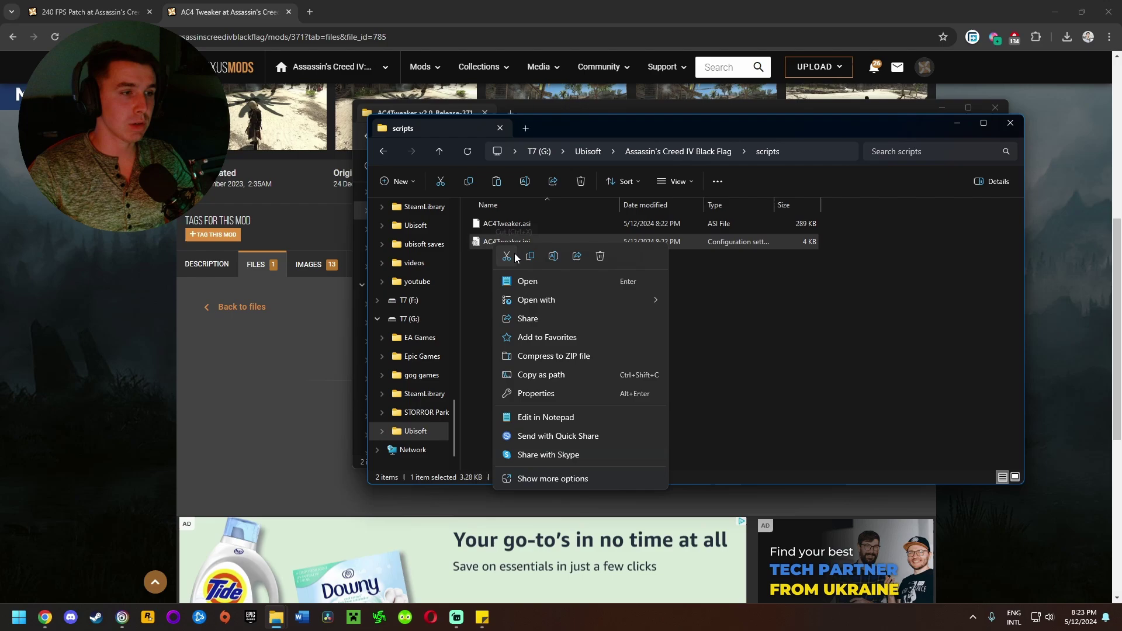
left_click(531, 247)
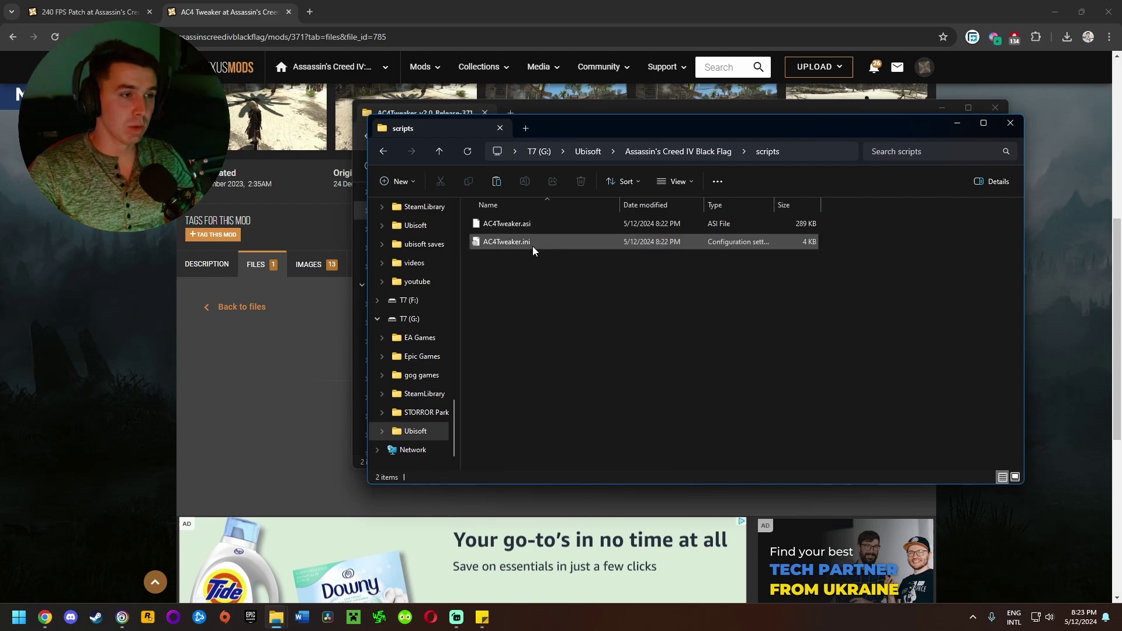
right_click(502, 244)
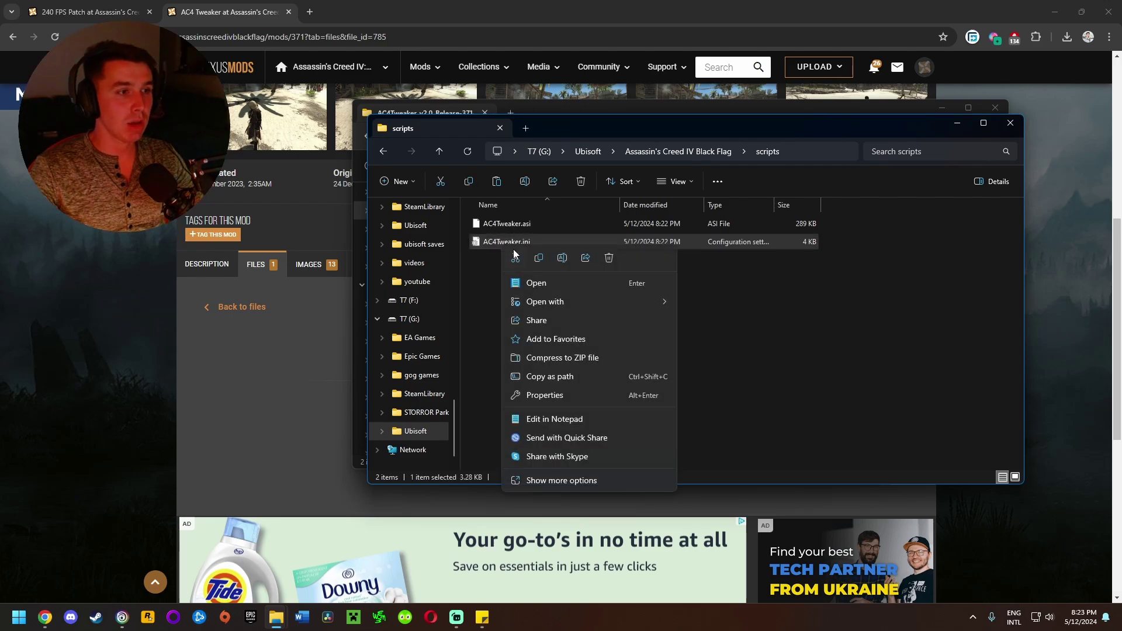
left_click(536, 283)
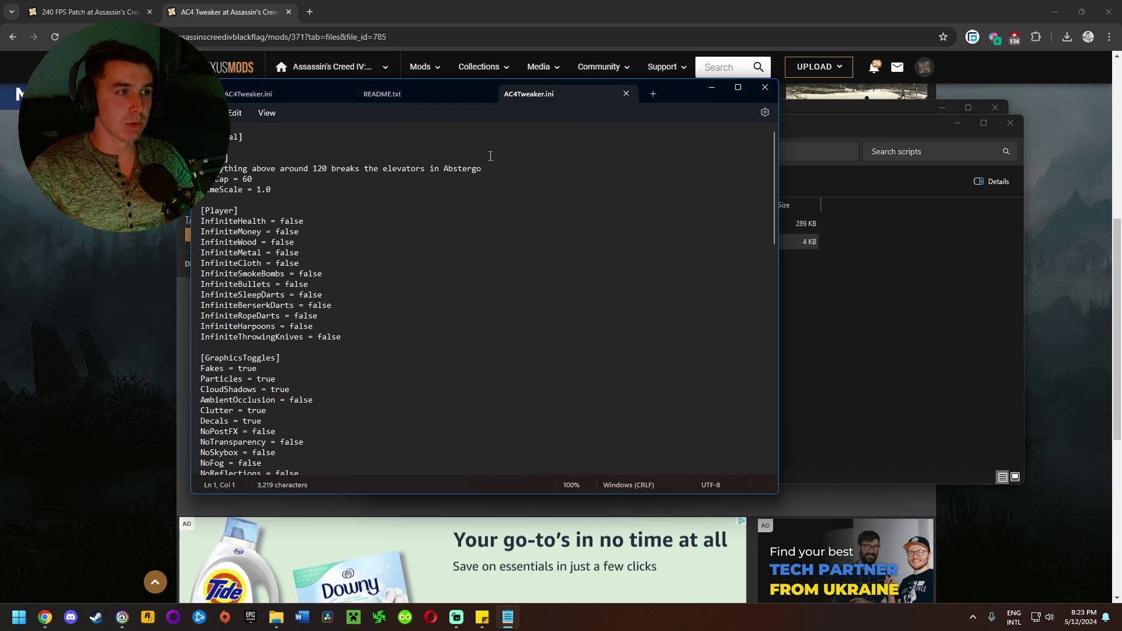
left_click(356, 92)
left_click(351, 93)
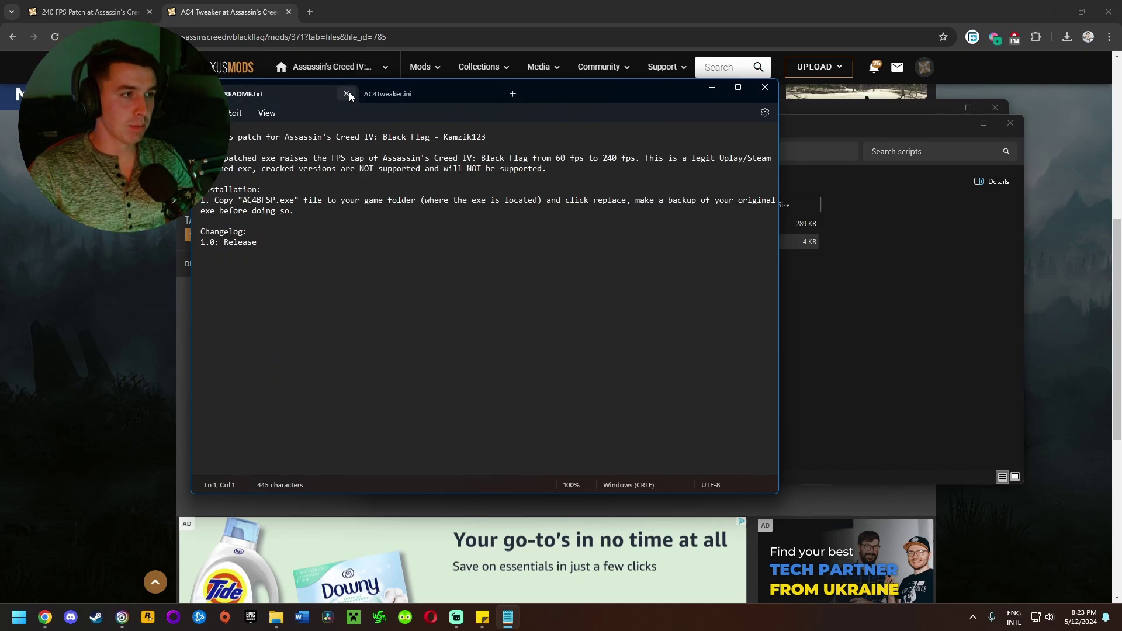
left_click(348, 93)
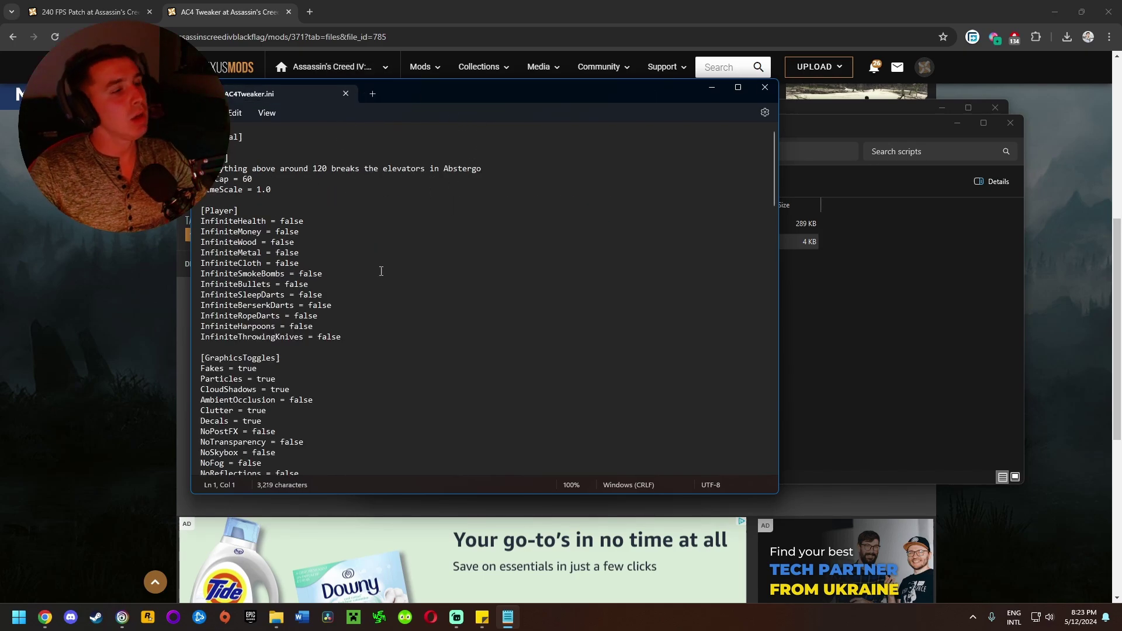
- Review the AC4Tweaker.ini settings, from the FPS cap and player options through the graphics toggles to the fog and loading range sections
left_click(359, 169)
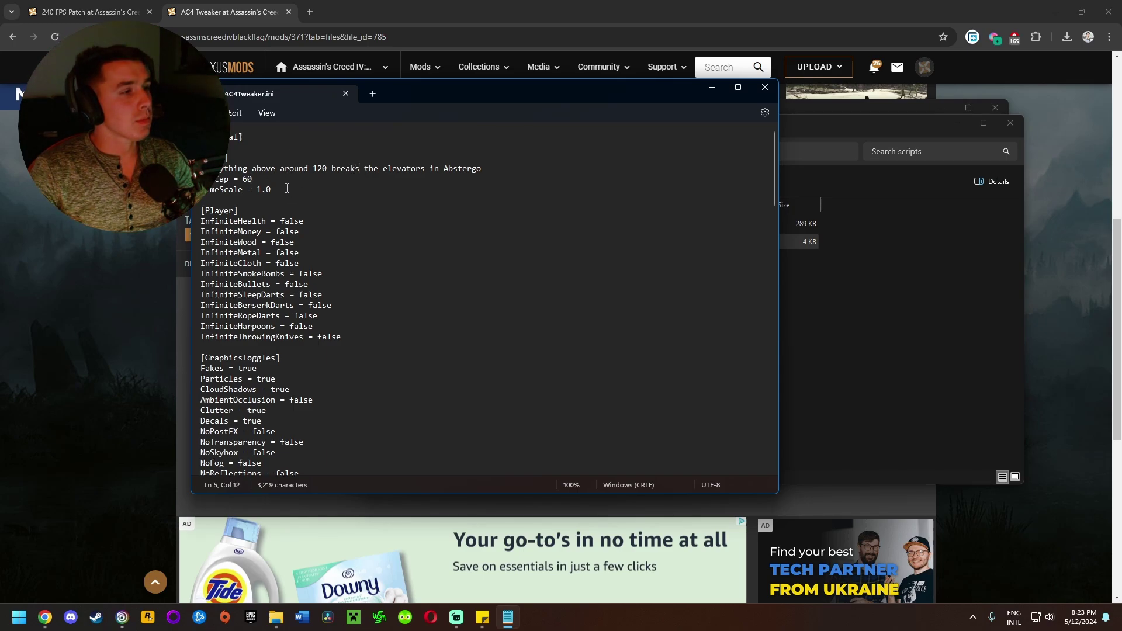
scroll(287, 188, "down", 3)
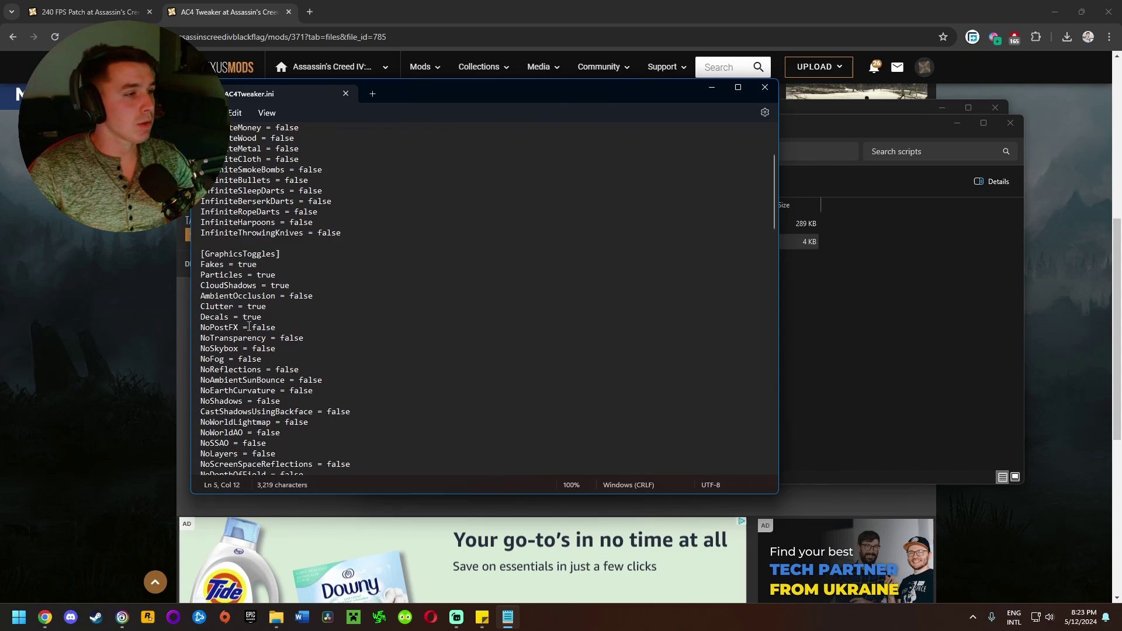
scroll(289, 146, "up", 2)
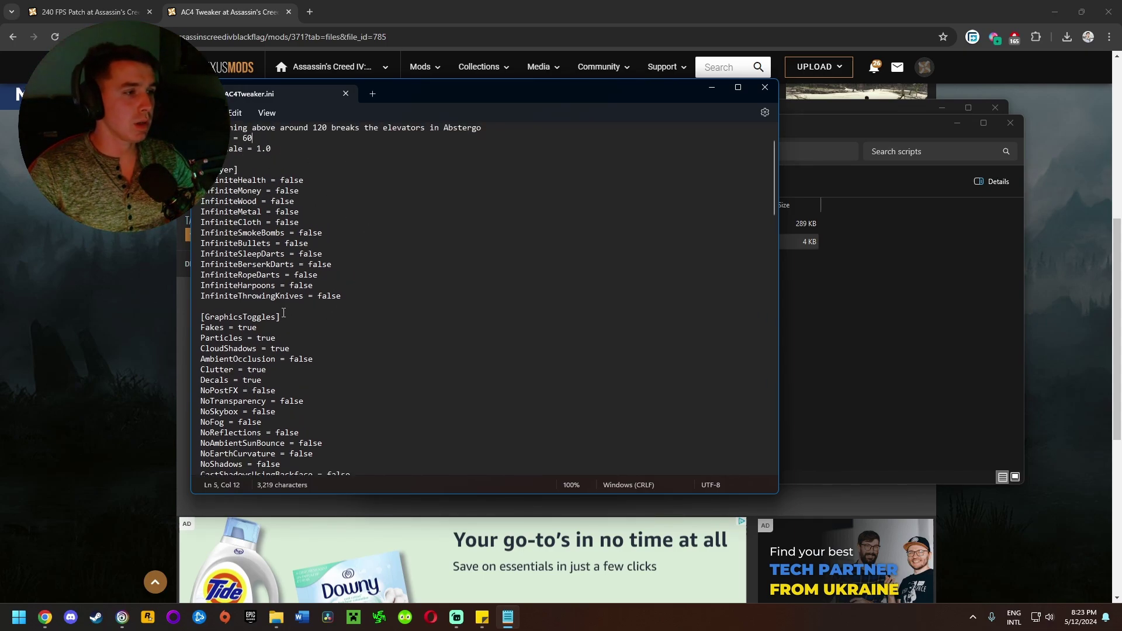
scroll(271, 311, "down", 2)
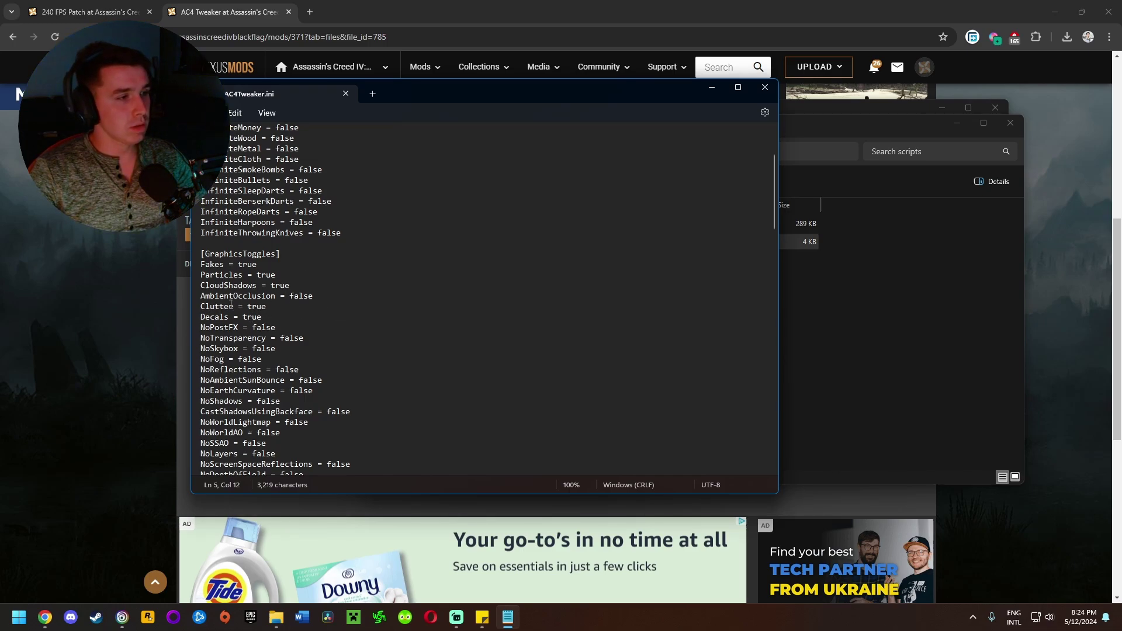
scroll(266, 327, "down", 2)
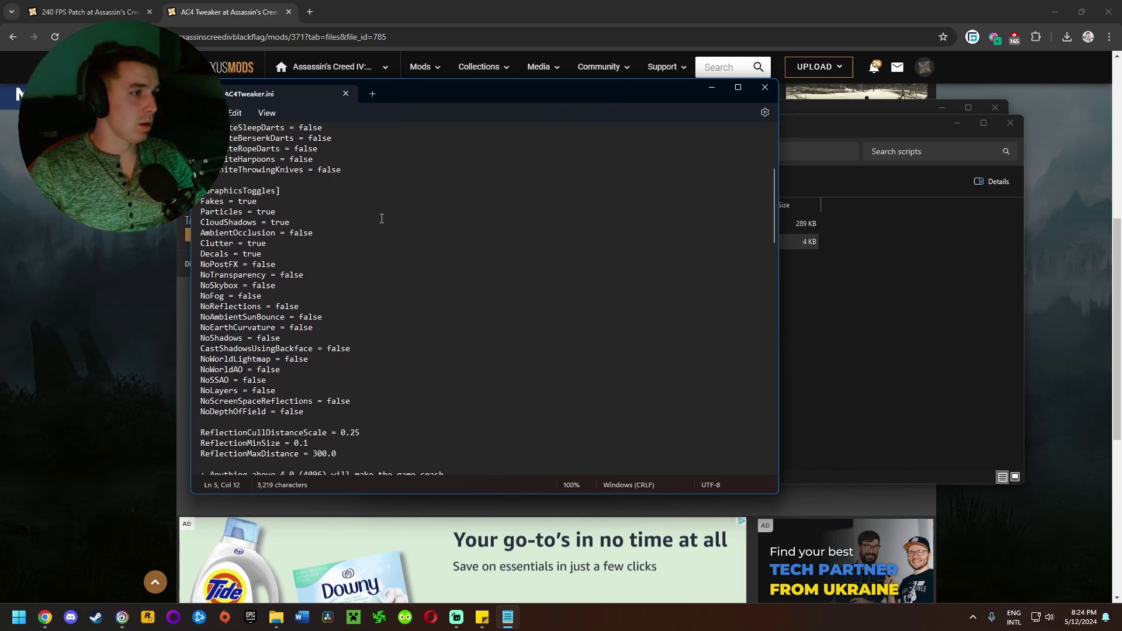
scroll(257, 263, "down", 6)
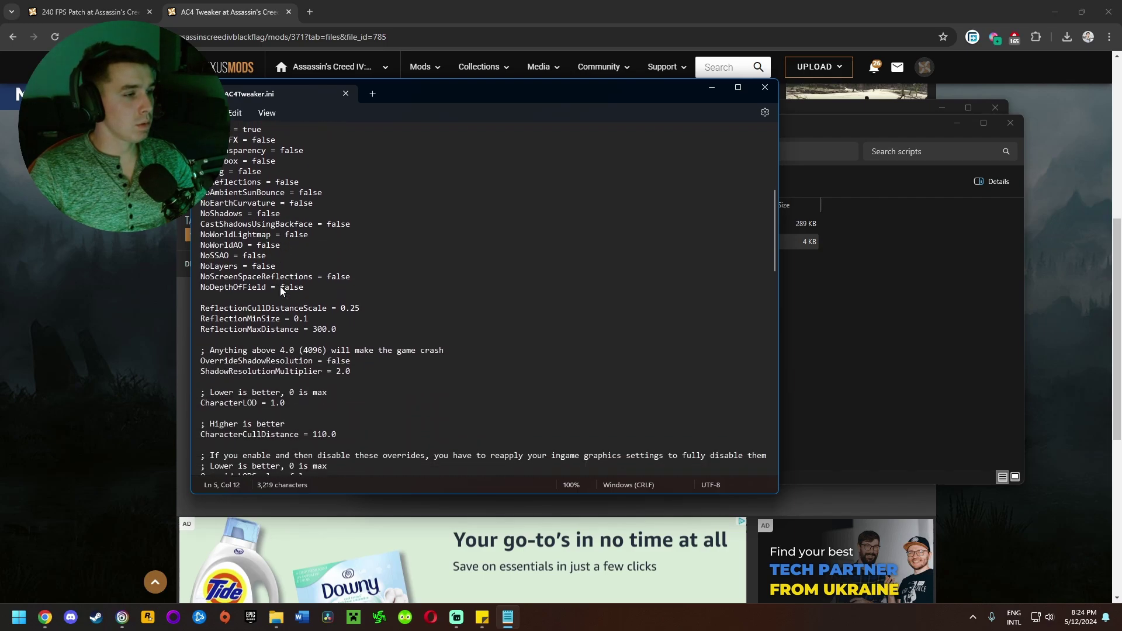
scroll(282, 288, "down", 3)
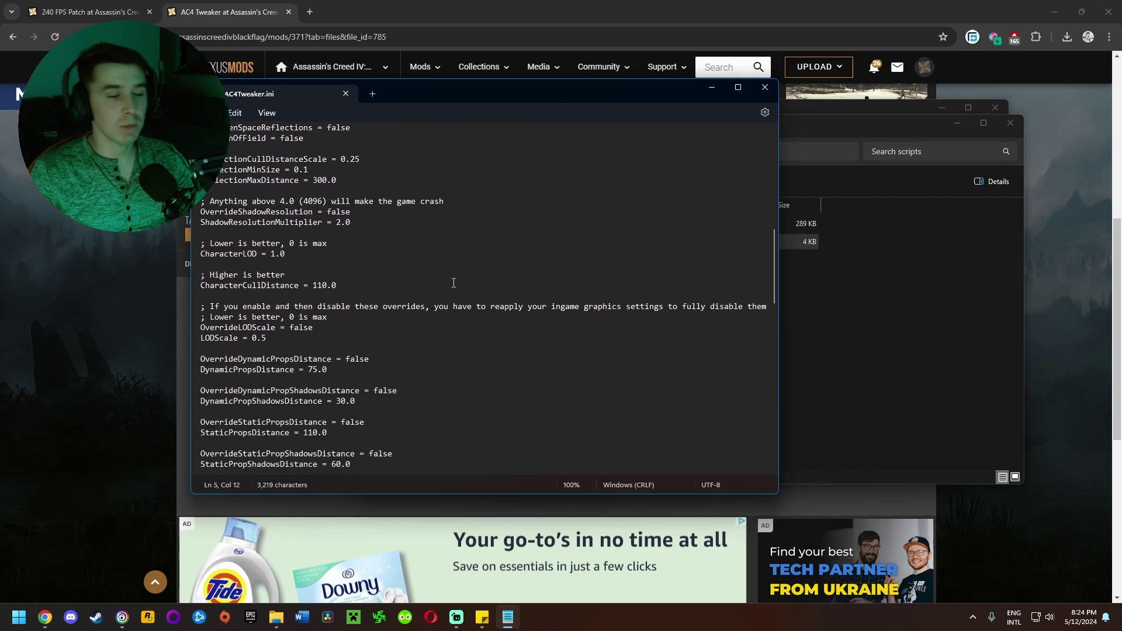
scroll(380, 289, "down", 1)
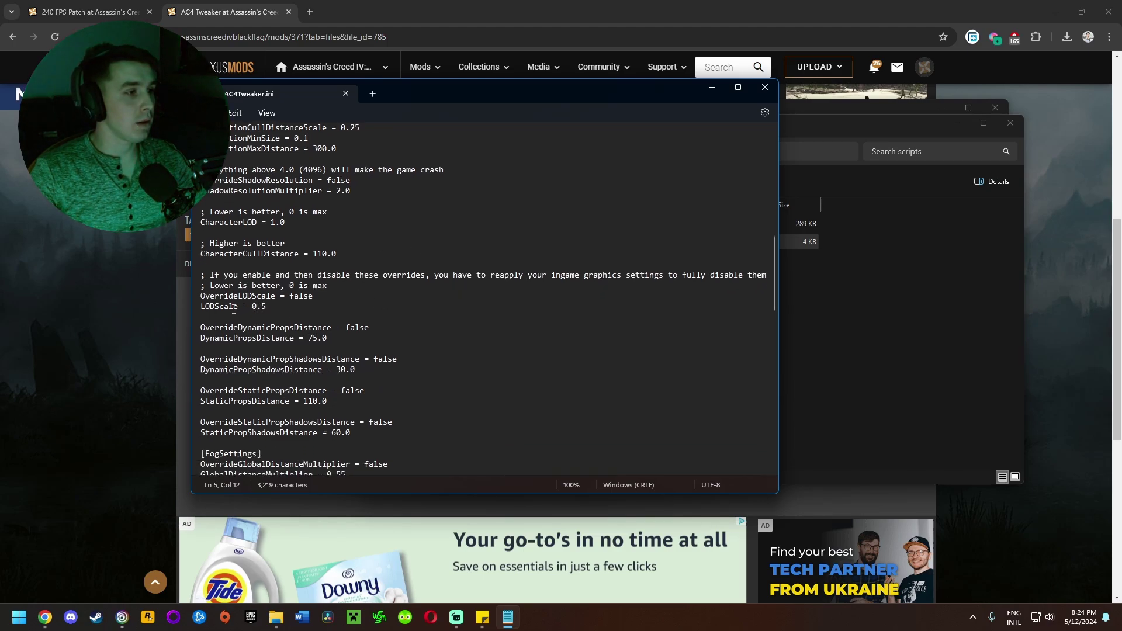
scroll(351, 296, "down", 1)
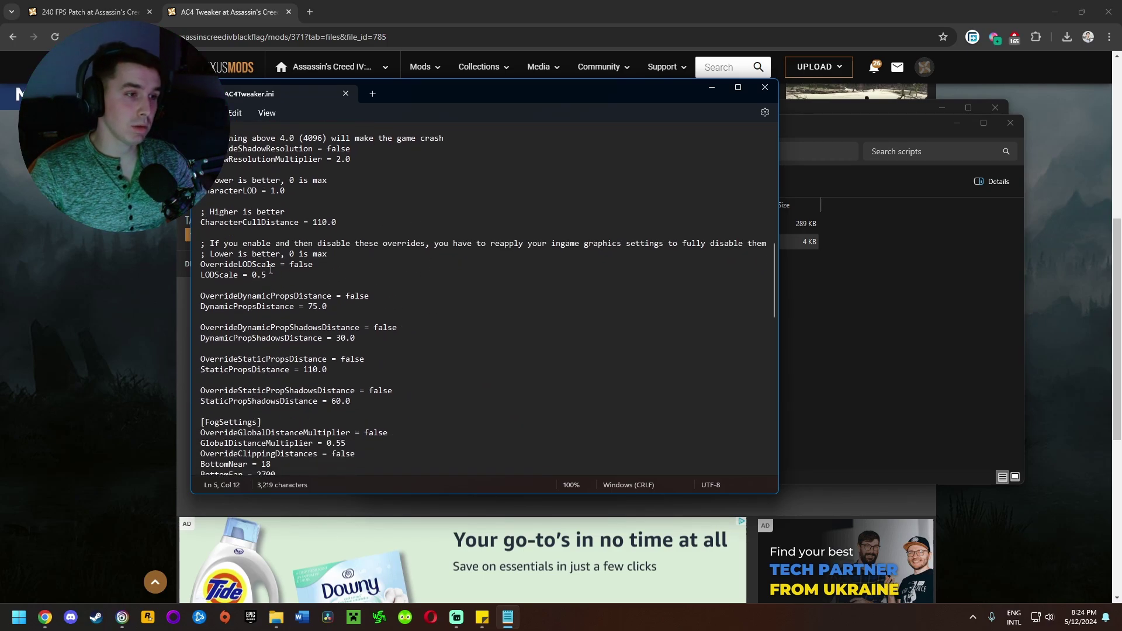
scroll(270, 272, "down", 2)
scroll(271, 279, "down", 4)
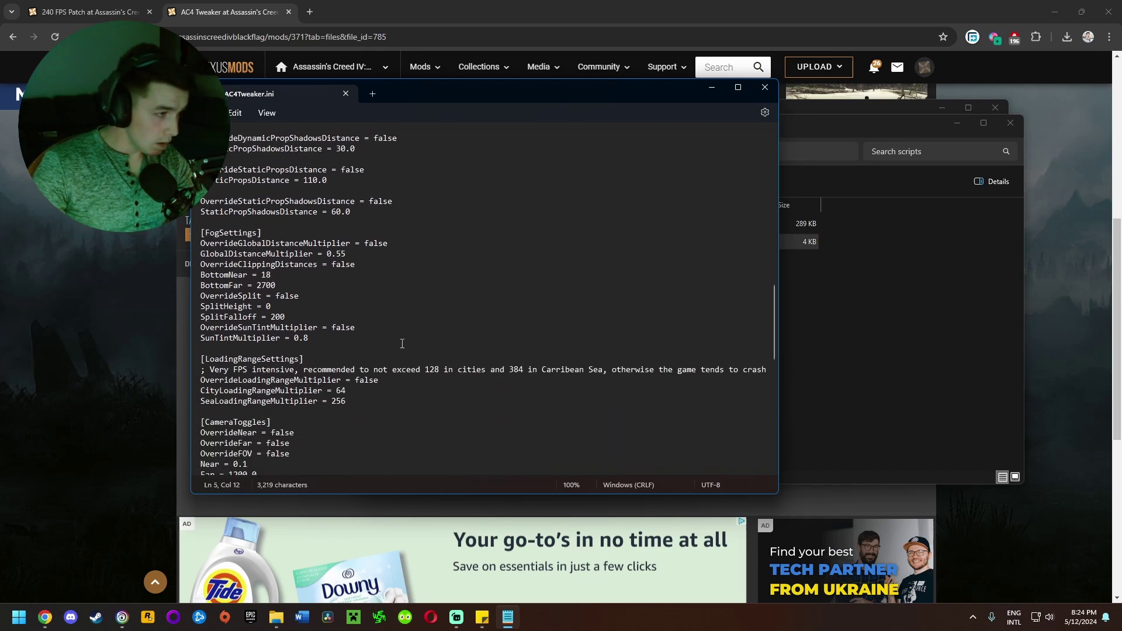
- Set NoShadows to true in the GraphicsToggles section of AC4Tweaker.ini
scroll(399, 327, "up", 4)
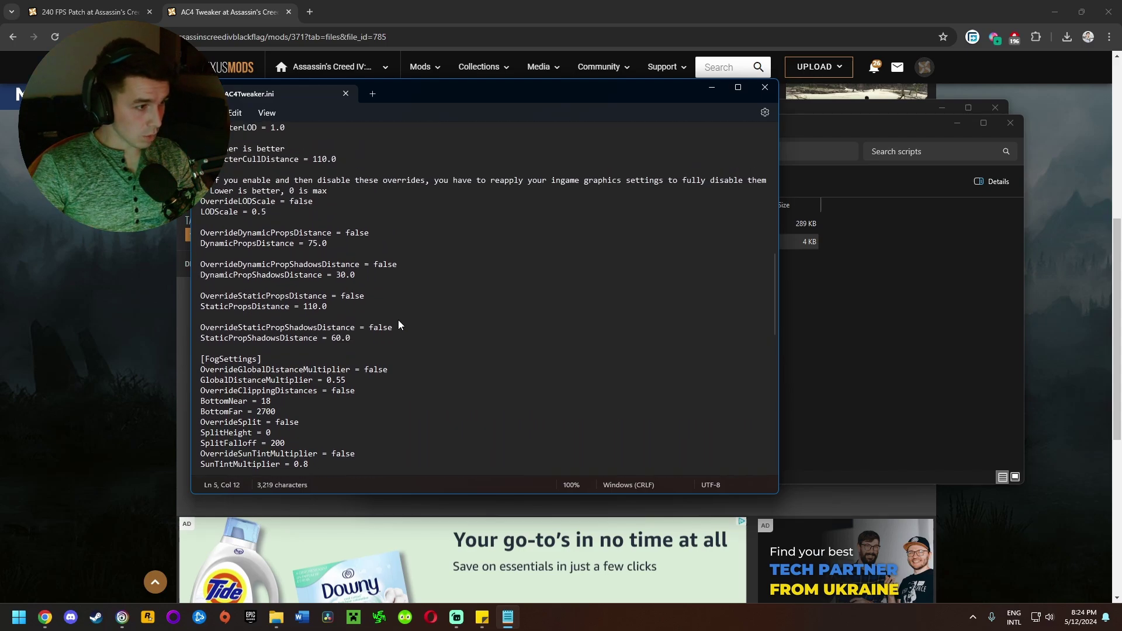
scroll(400, 325, "up", 8)
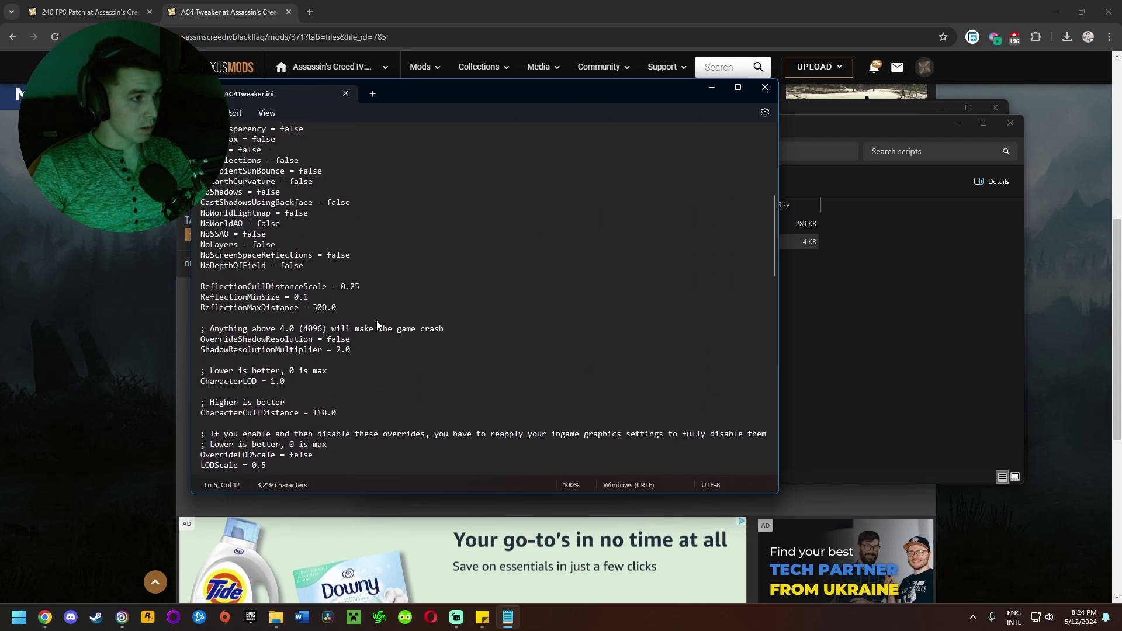
scroll(376, 320, "up", 3)
double_click(257, 297)
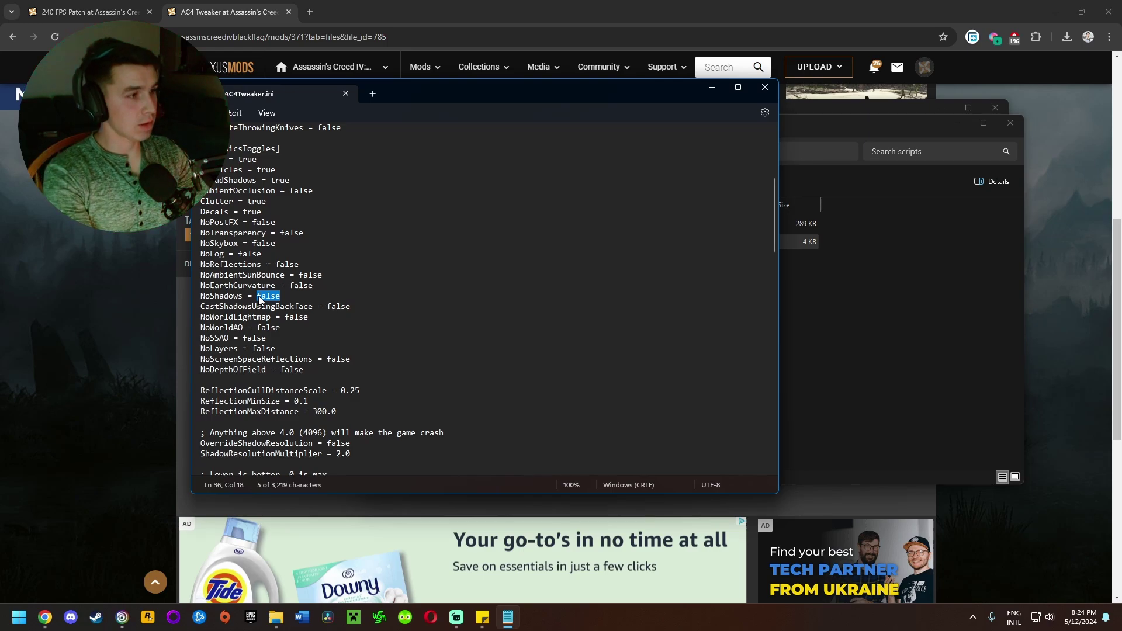
type("true")
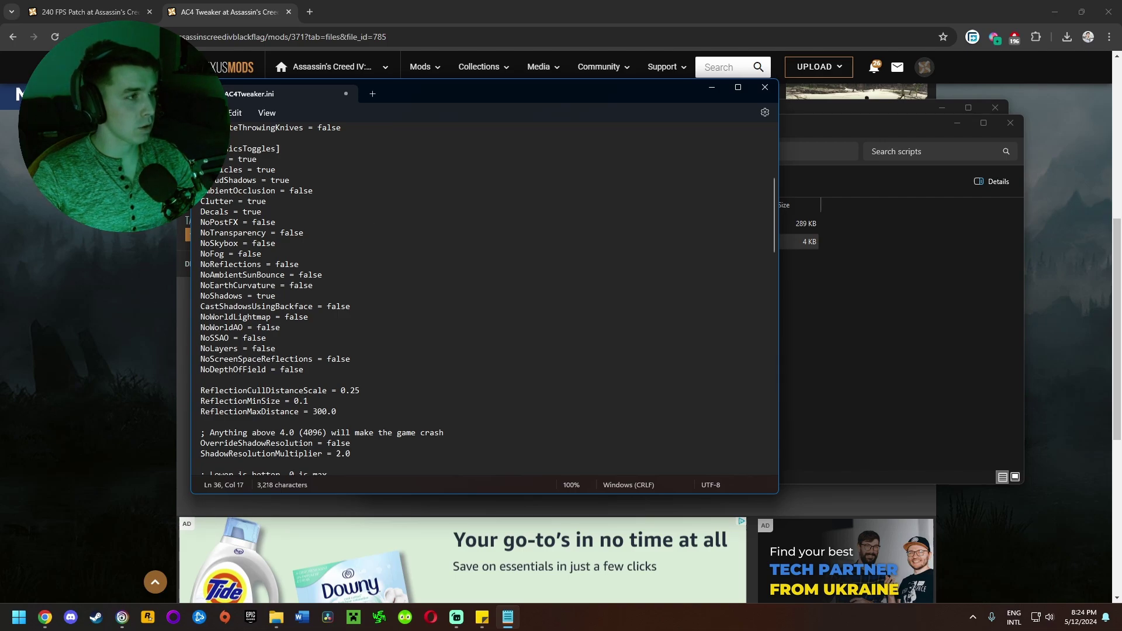
- Save AC4Tweaker.ini and close it along with the extracted AC4Tweaker_v2.0_Release folder window
left_click(215, 113)
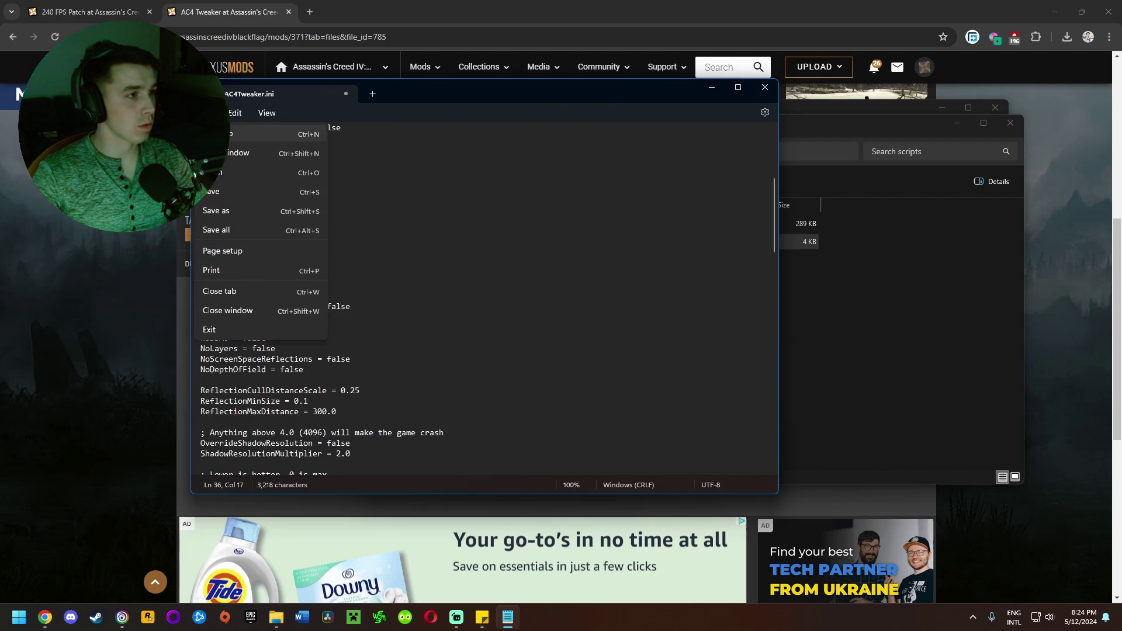
left_click(216, 191)
left_click(764, 87)
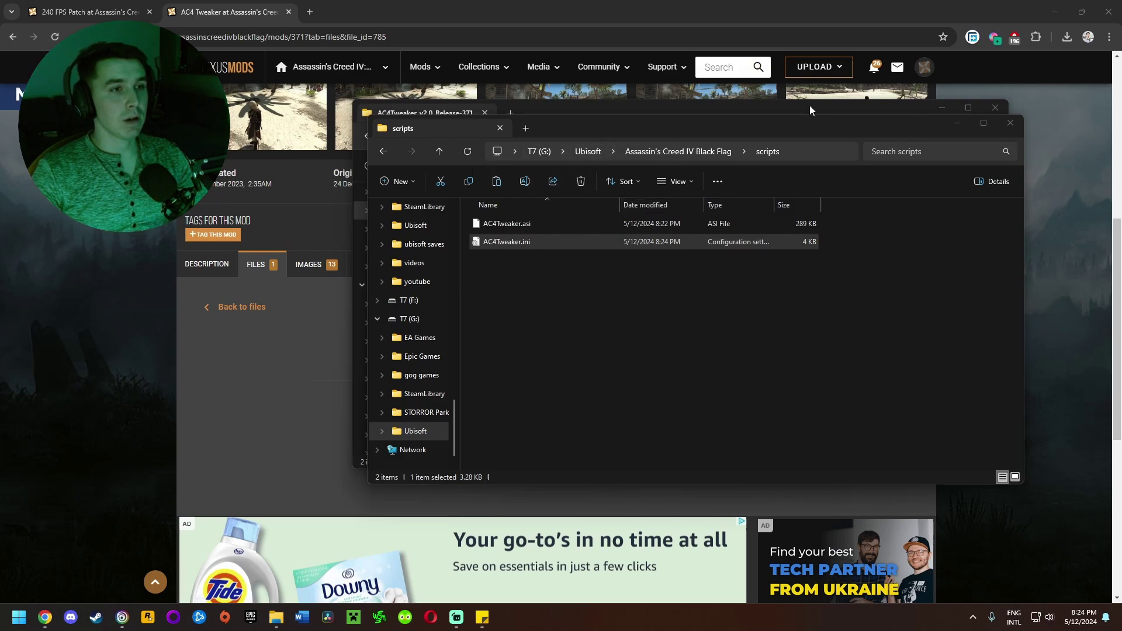
left_click(893, 105)
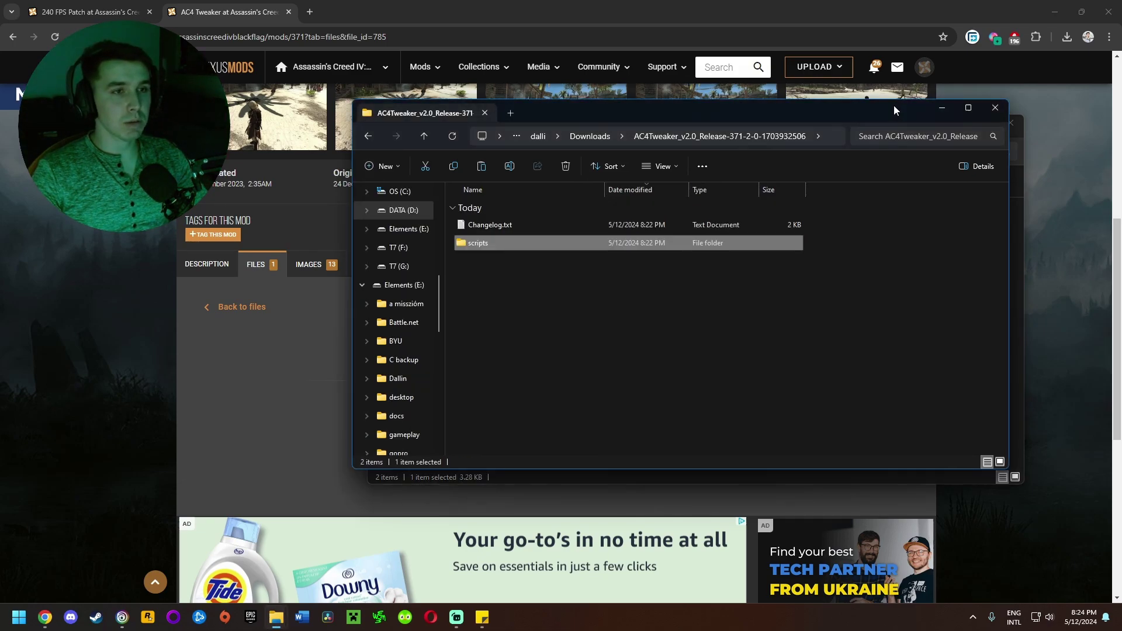
left_click(993, 110)
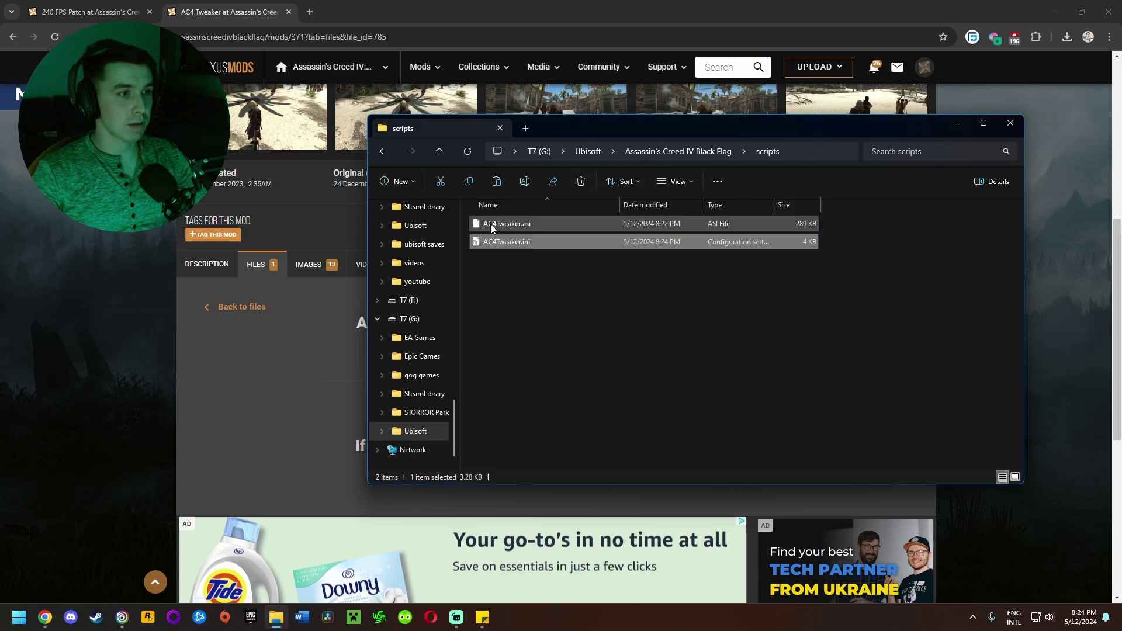
- Review where the scripts folder sits in the Assassin's Creed IV Black Flag game folder and how to reopen AC4Tweaker.ini inside it
left_click(438, 153)
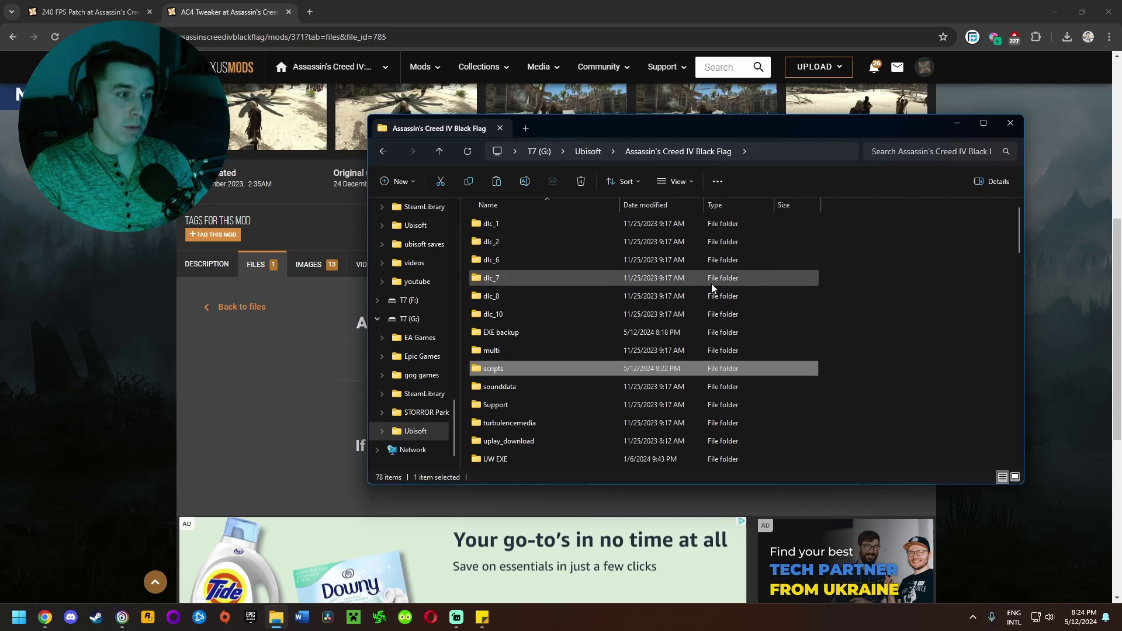
scroll(702, 305, "down", 6)
scroll(703, 305, "up", 6)
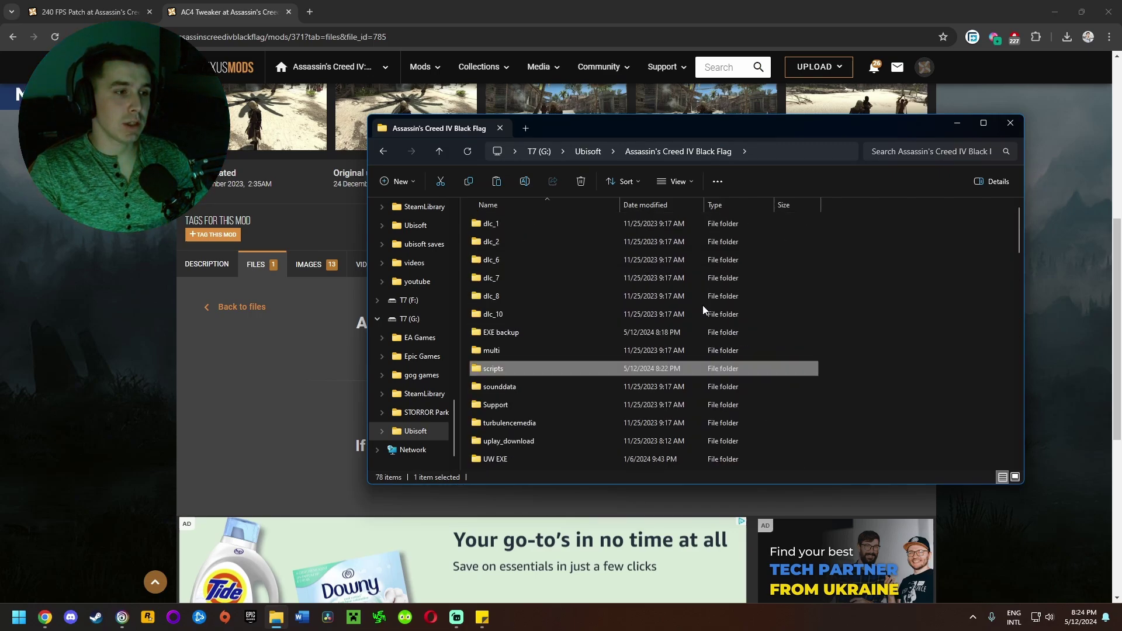
double_click(494, 369)
right_click(492, 241)
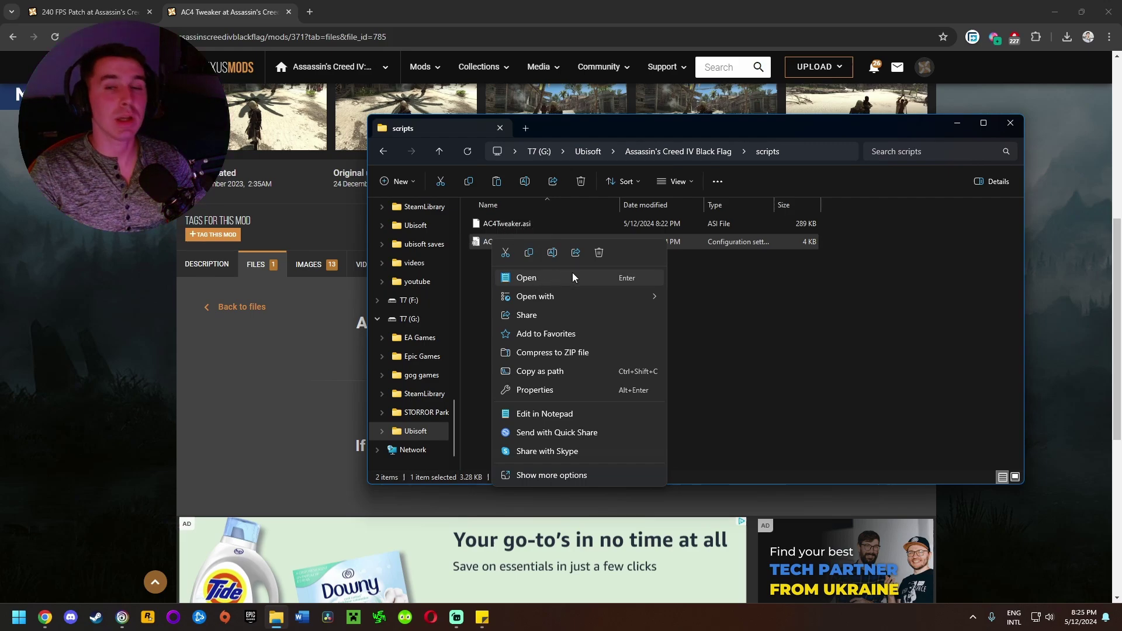
left_click(770, 319)
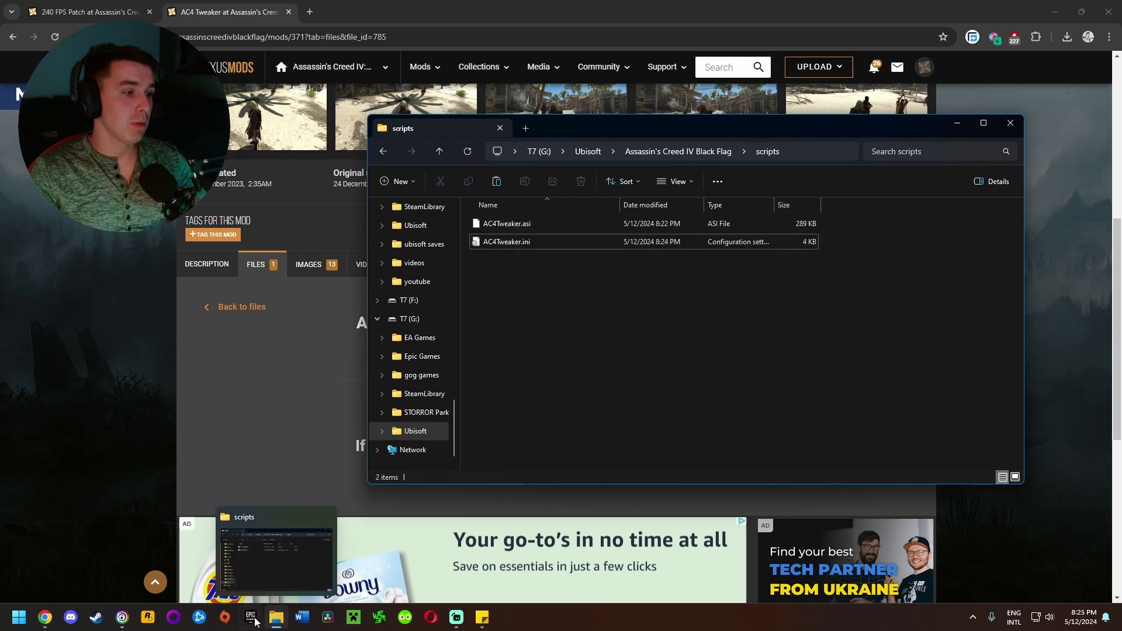
- Switch to Ubisoft Connect, close the game's properties, and launch Assassin's Creed IV Black Flag past its title screen
left_click(125, 620)
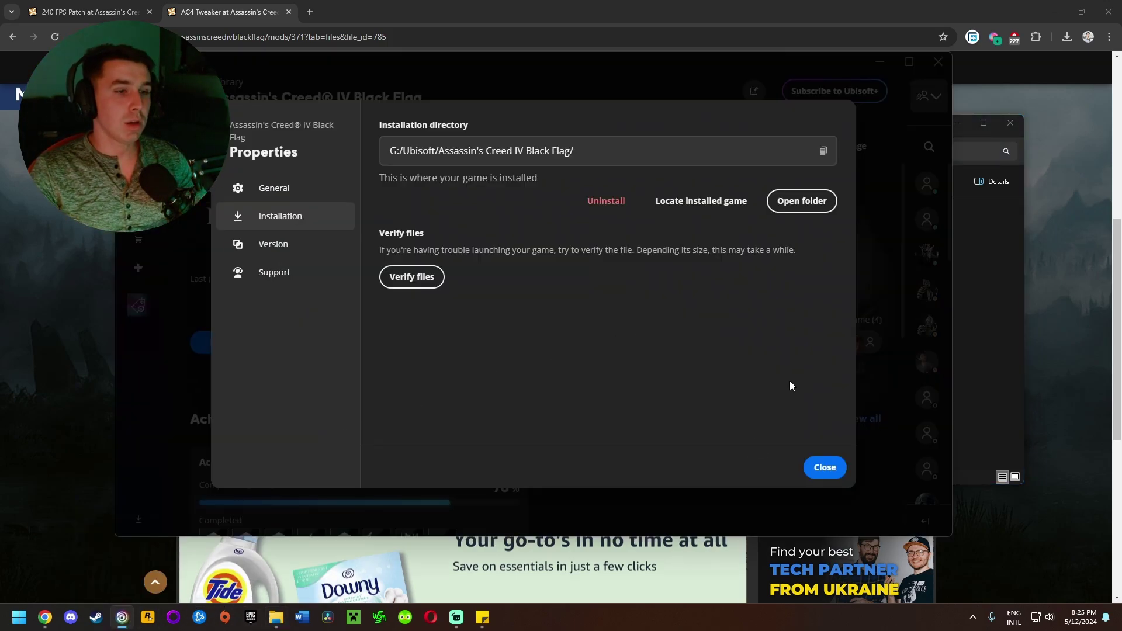
left_click(825, 468)
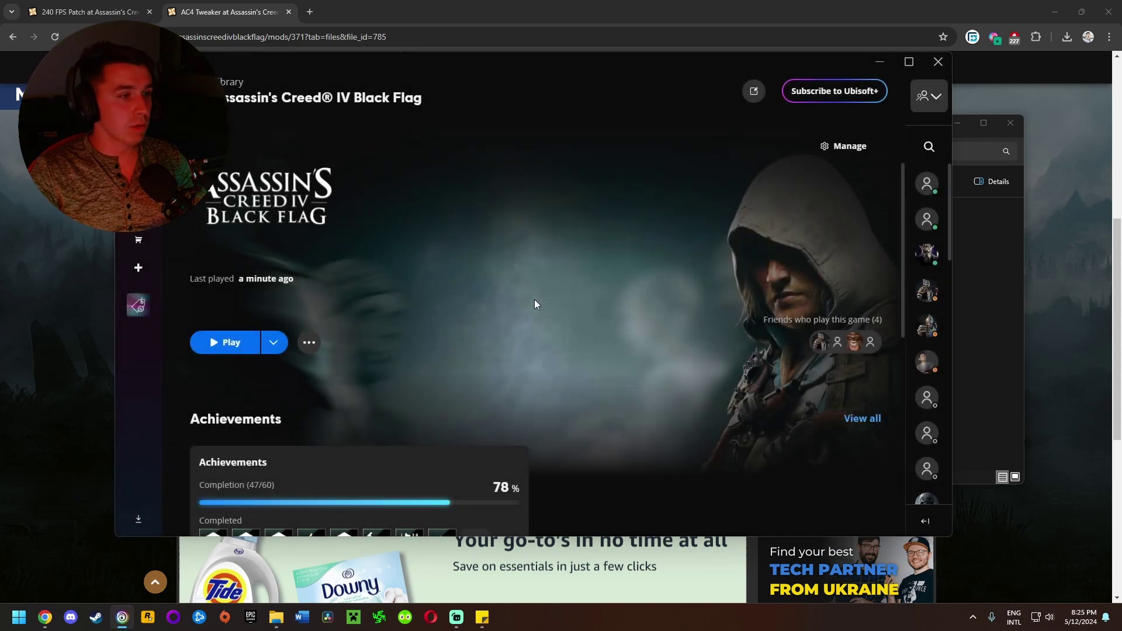
left_click(231, 342)
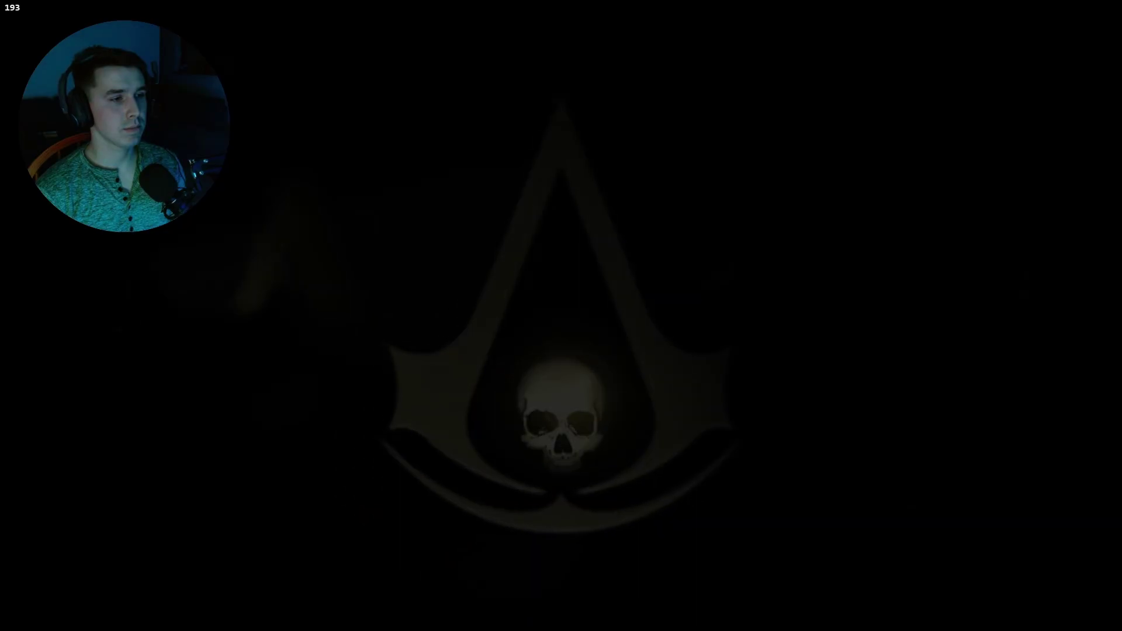
key("Return")
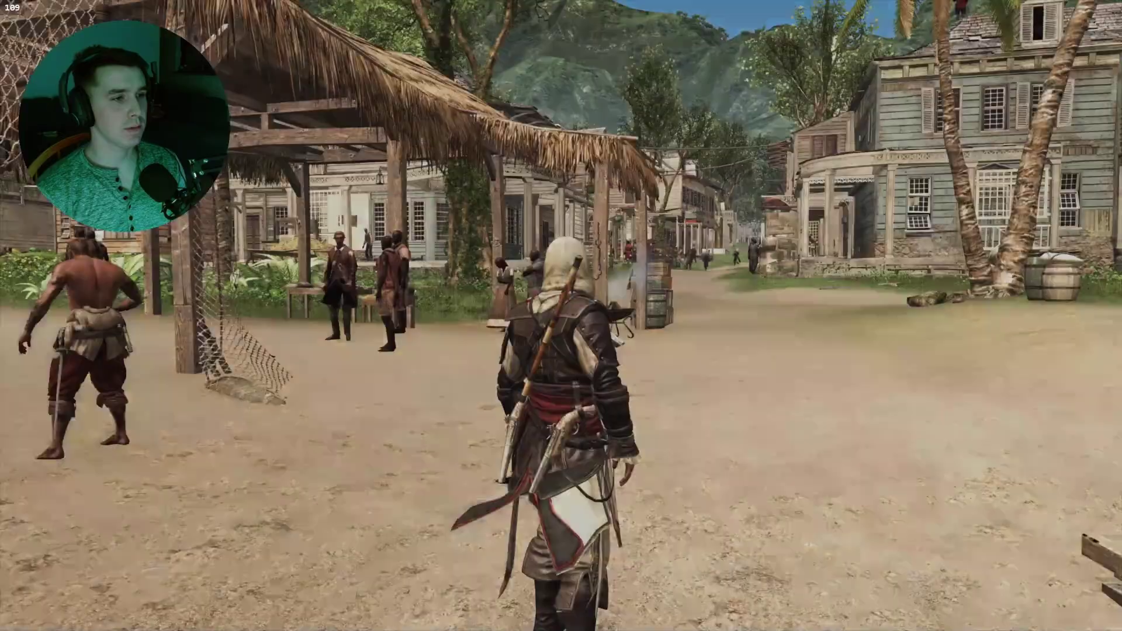
key("w")
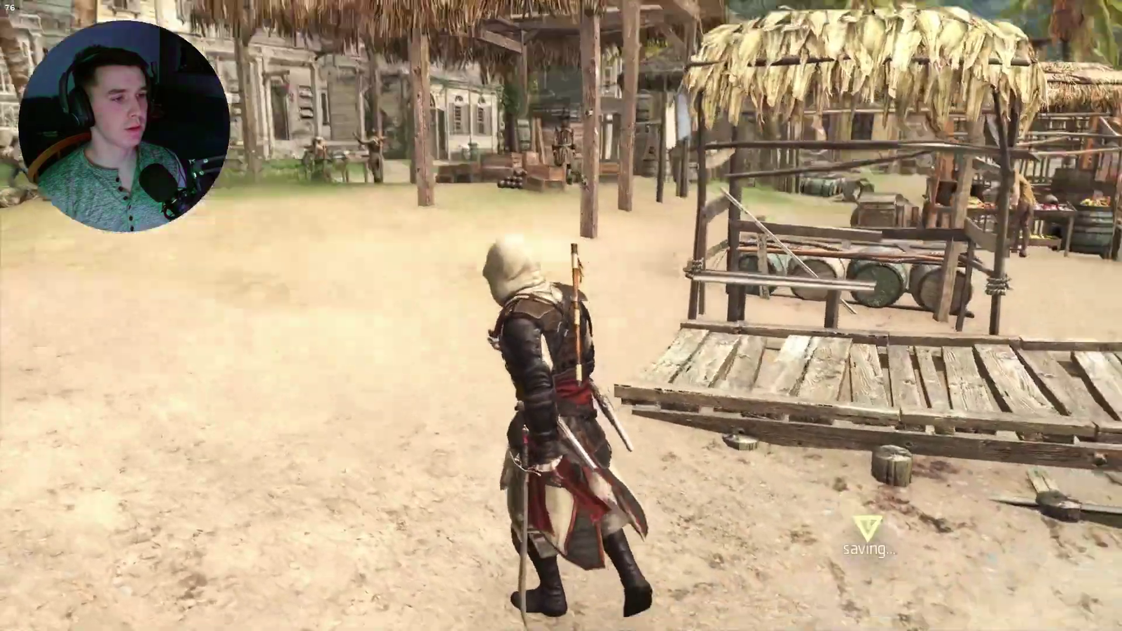
key("w")
key("w")
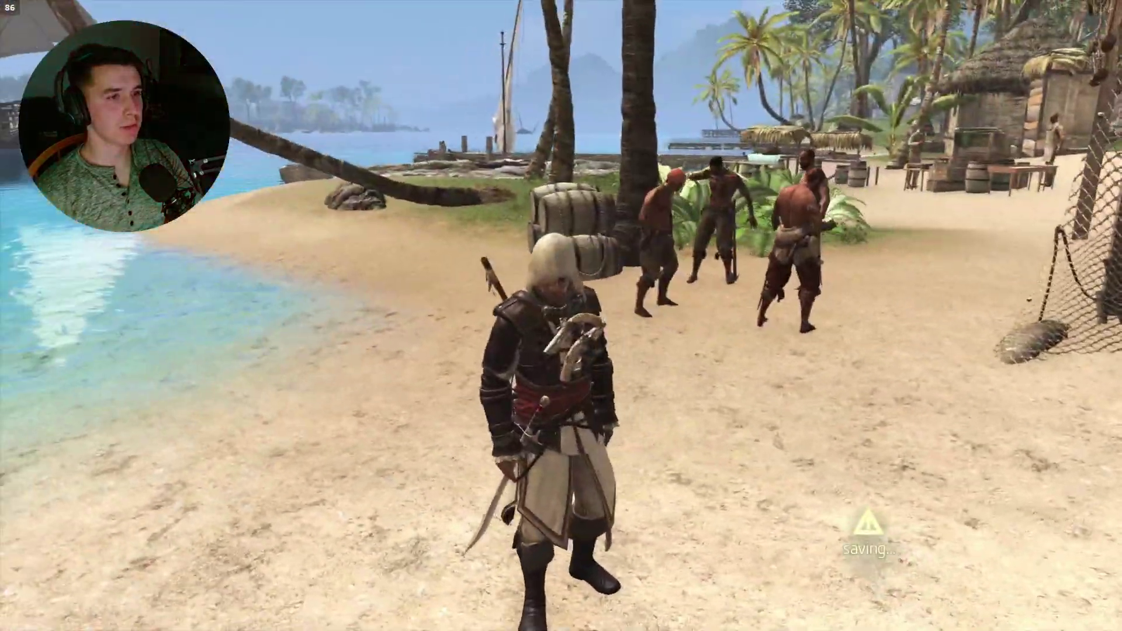
key("w")
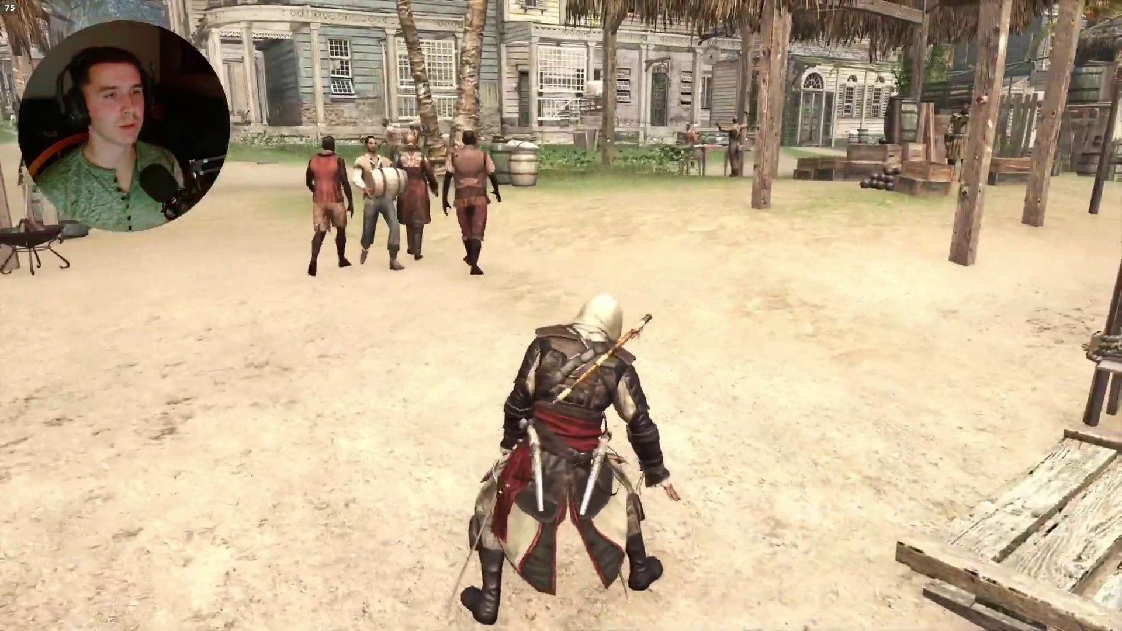
key("w")
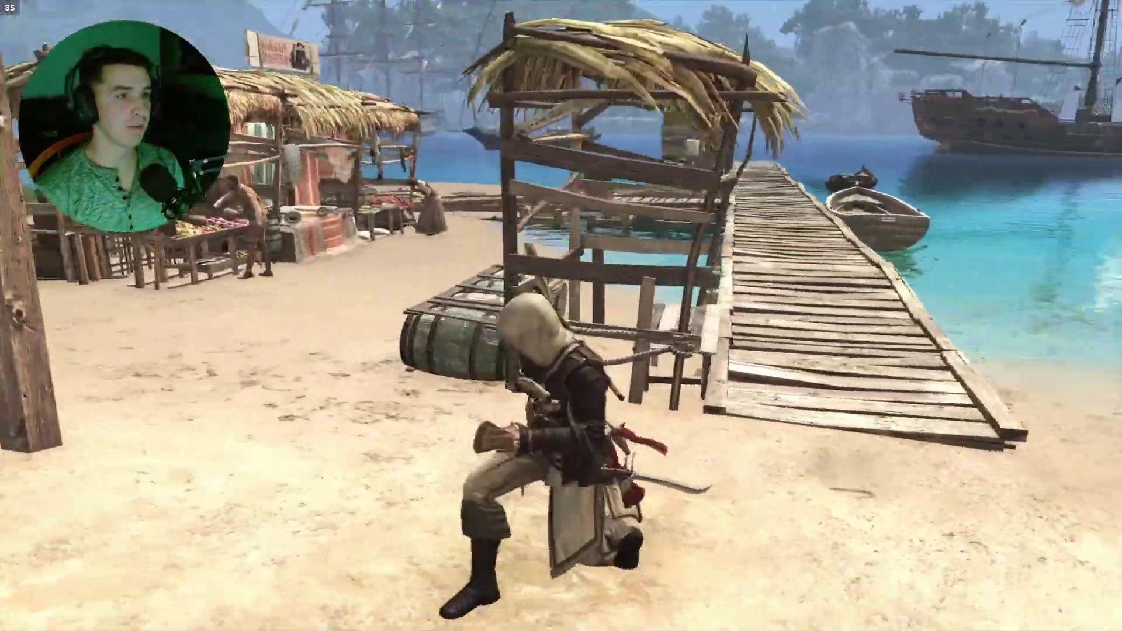
key("s")
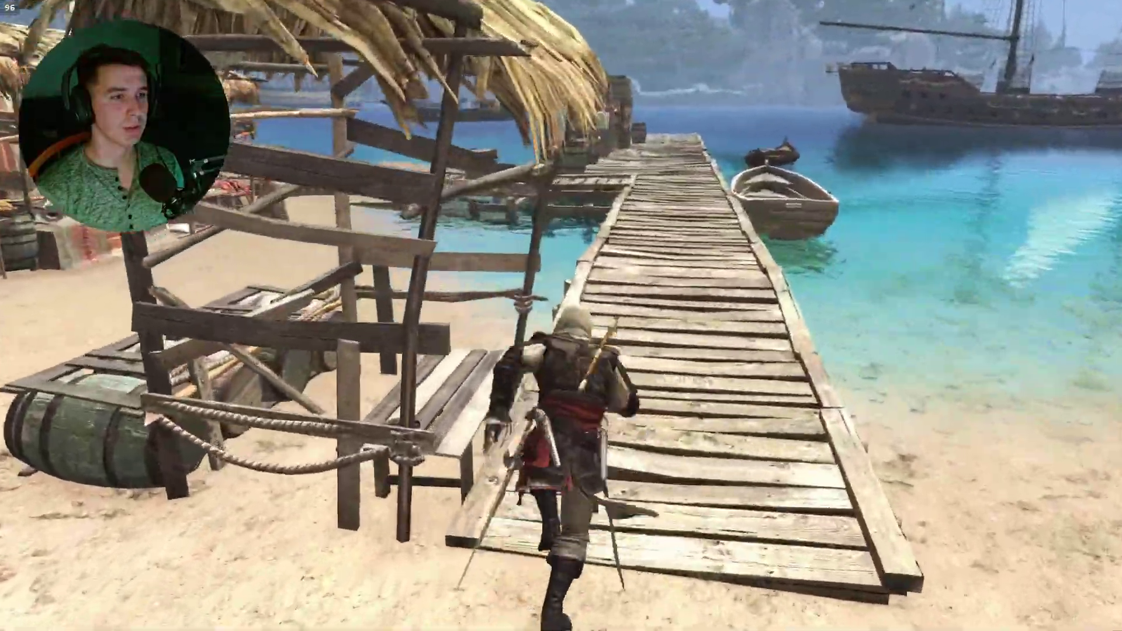
key("w")
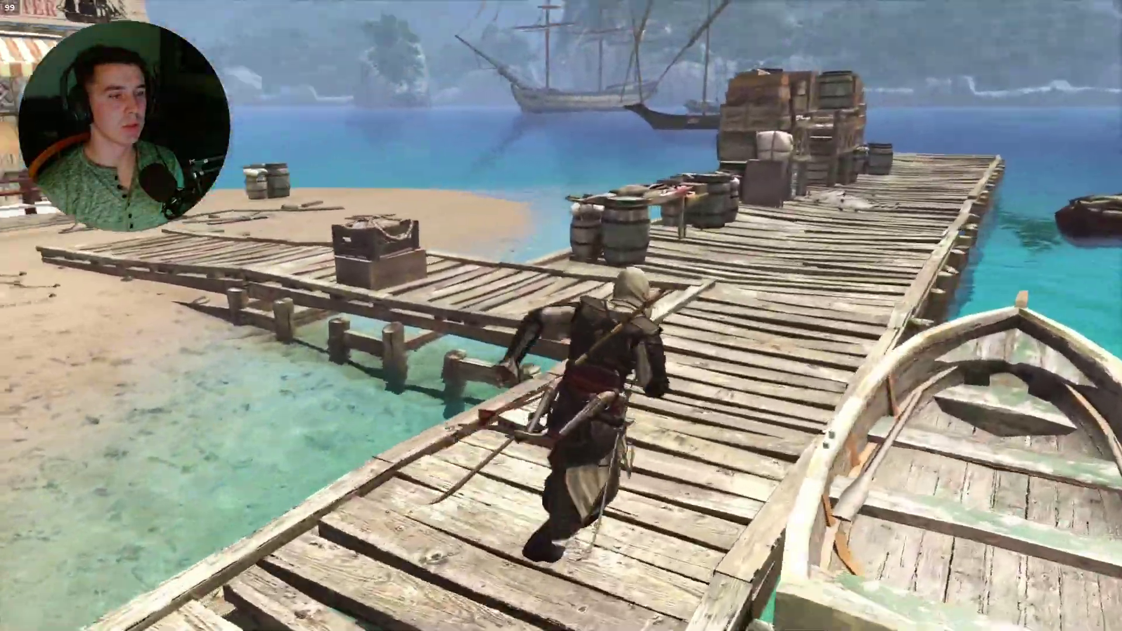
key("w")
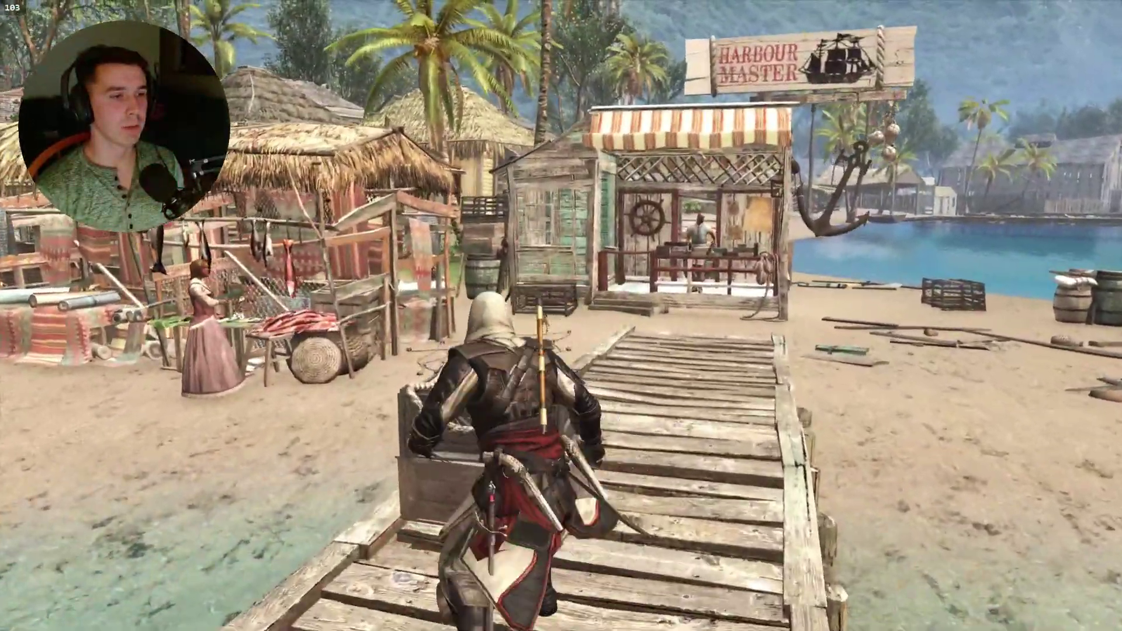
key("w")
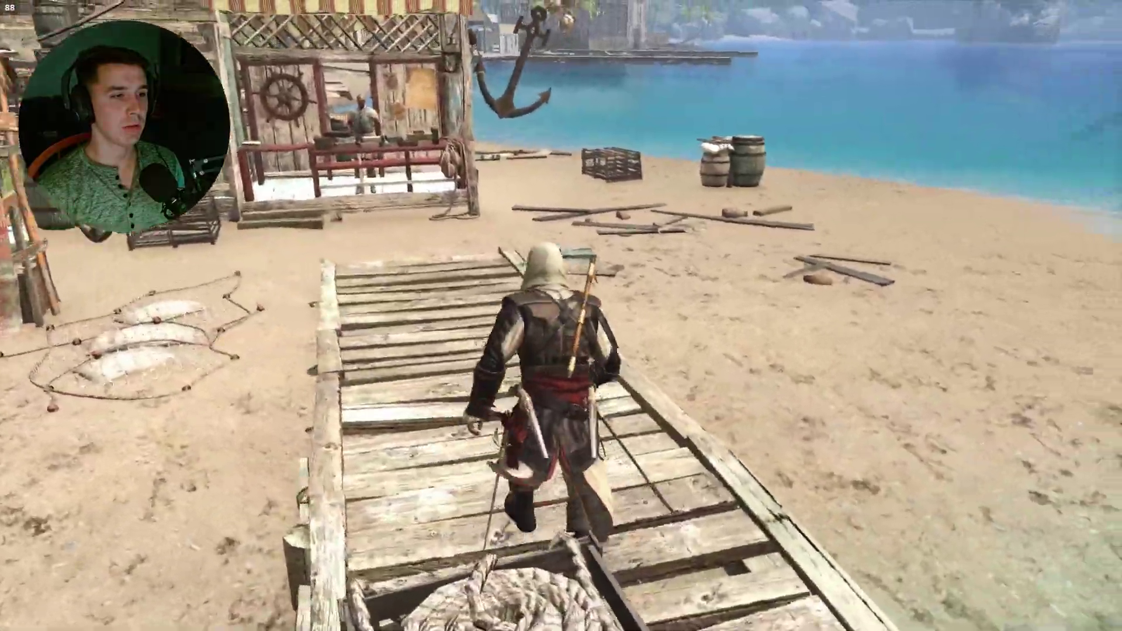
key("w")
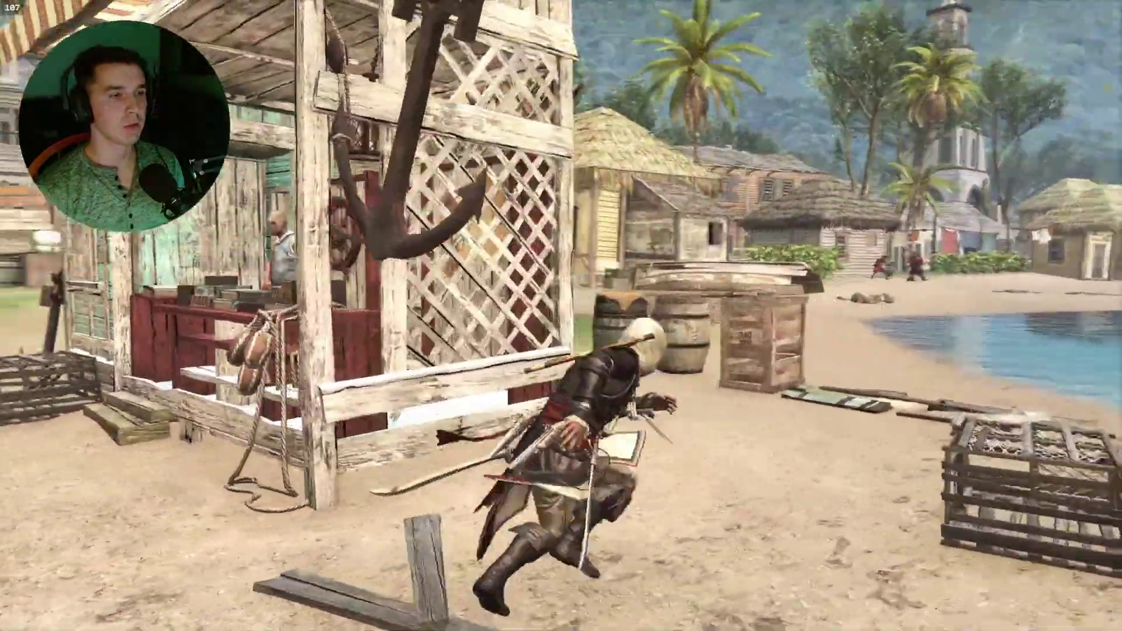
key("w")
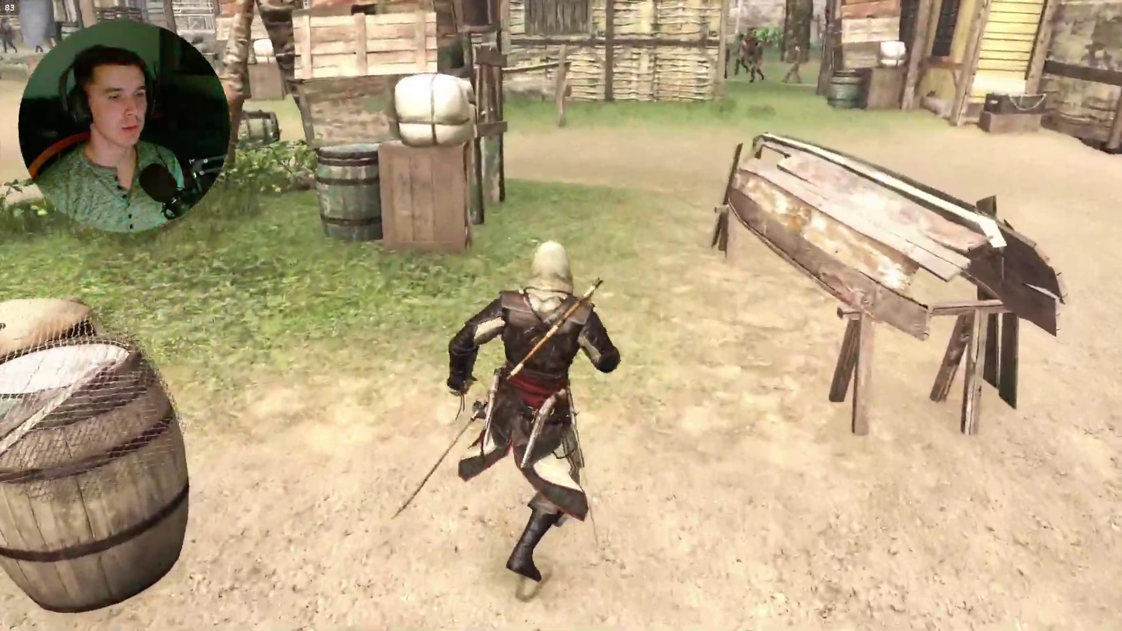
key("w")
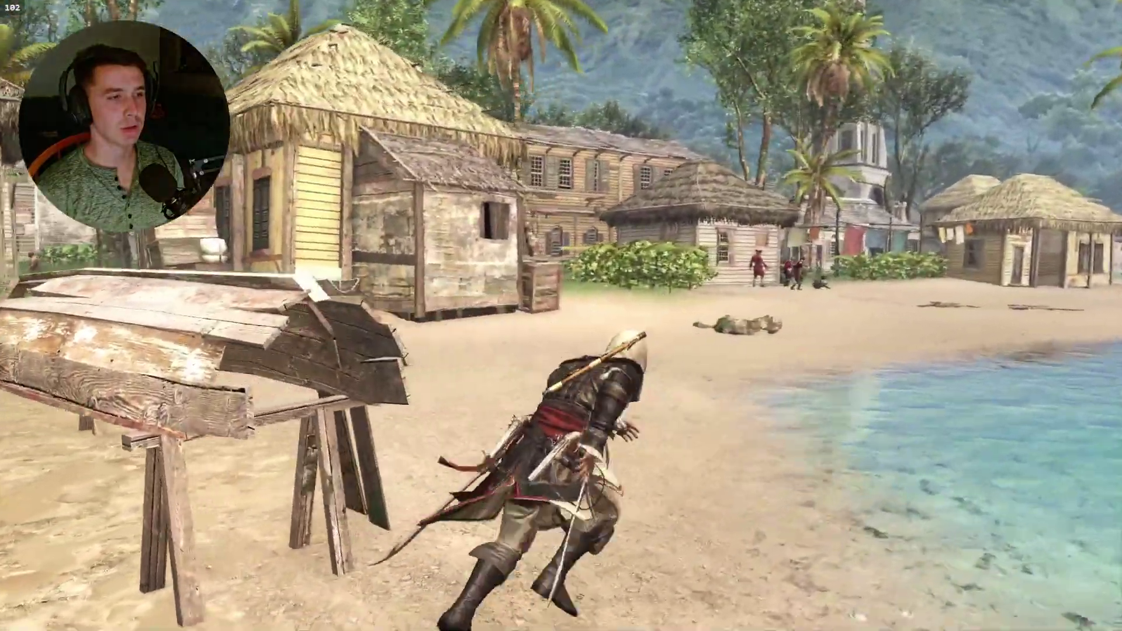
key("w")
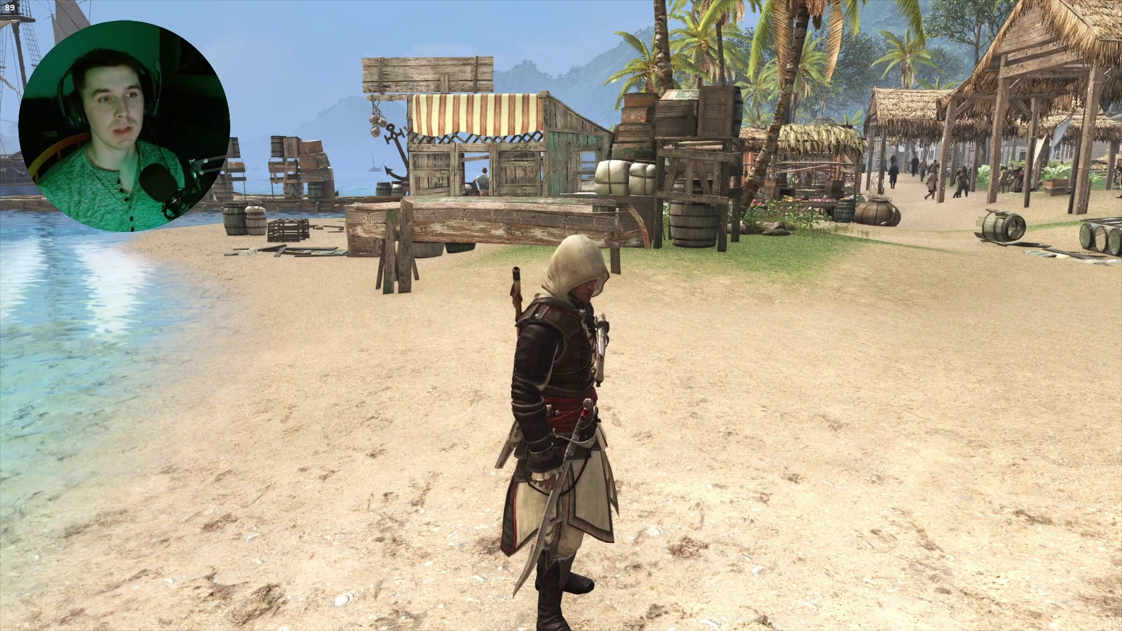
key("w")
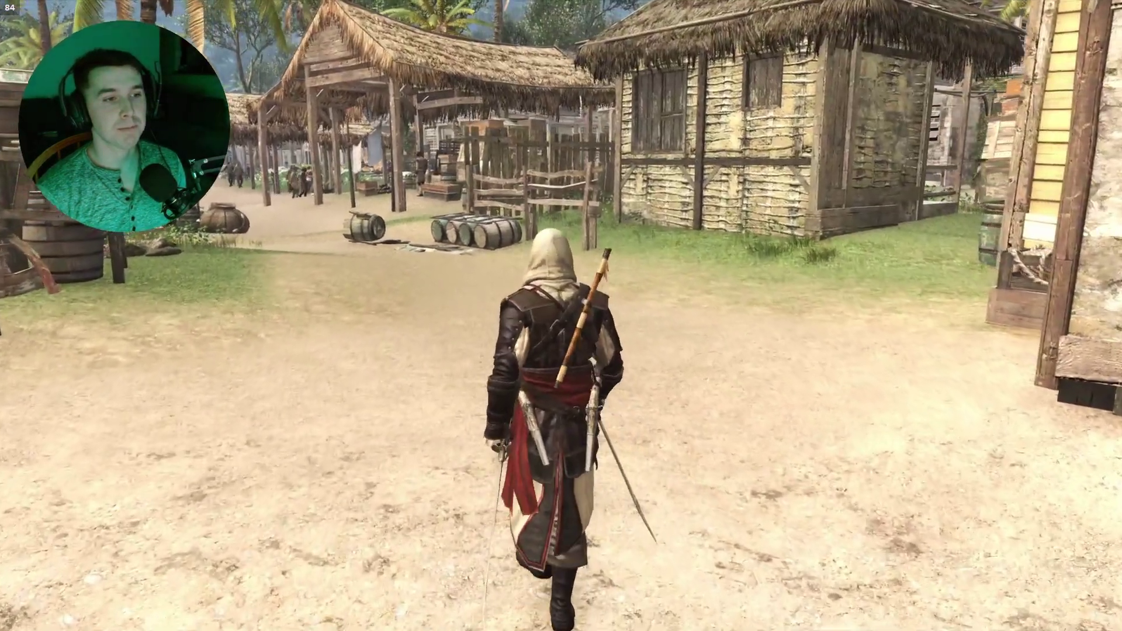
key("w")
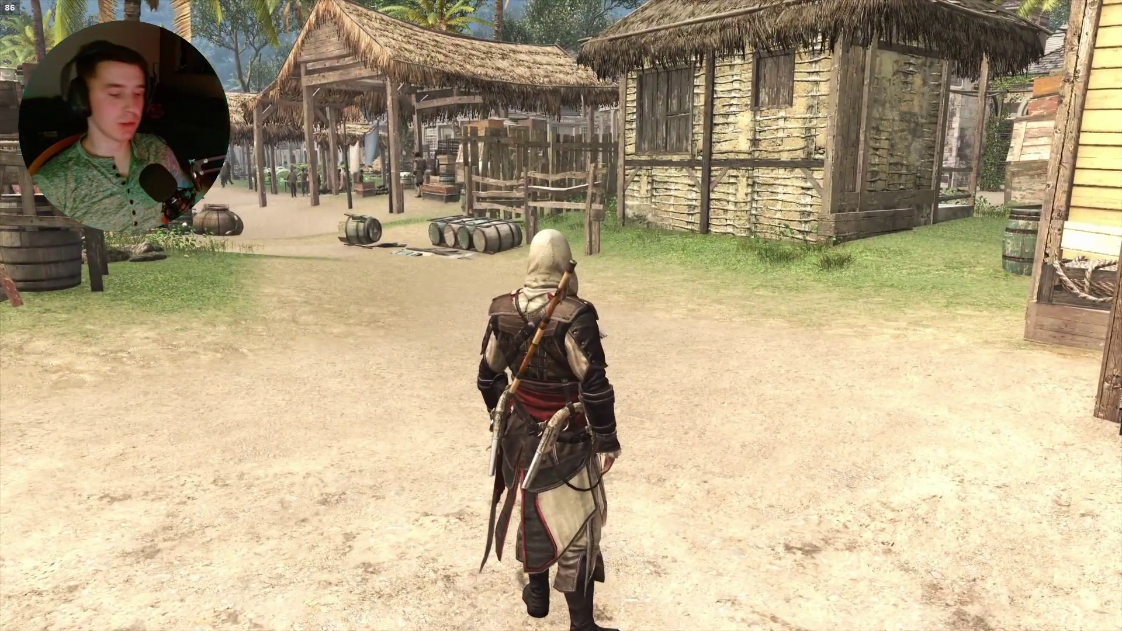